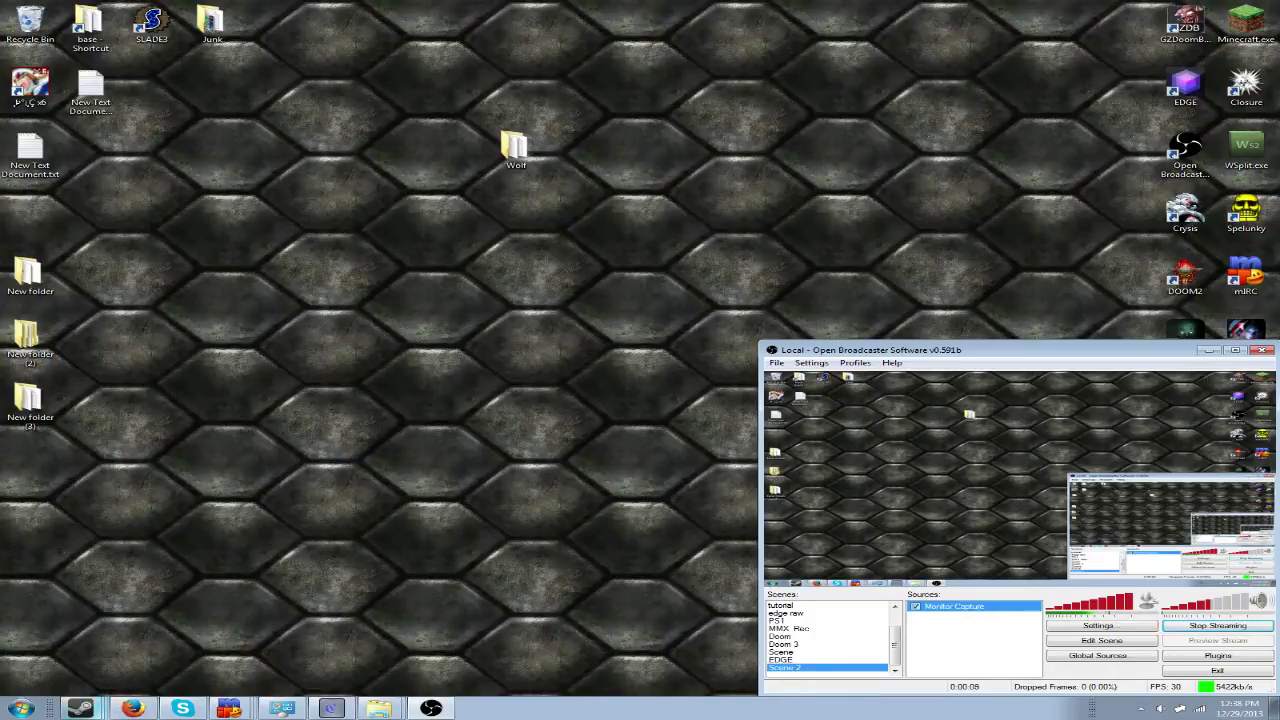
- Switch to Steam and start installing Wolfenstein 3D without start menu or desktop shortcuts
{"action": "left_click", "coordinate": [81, 708]}
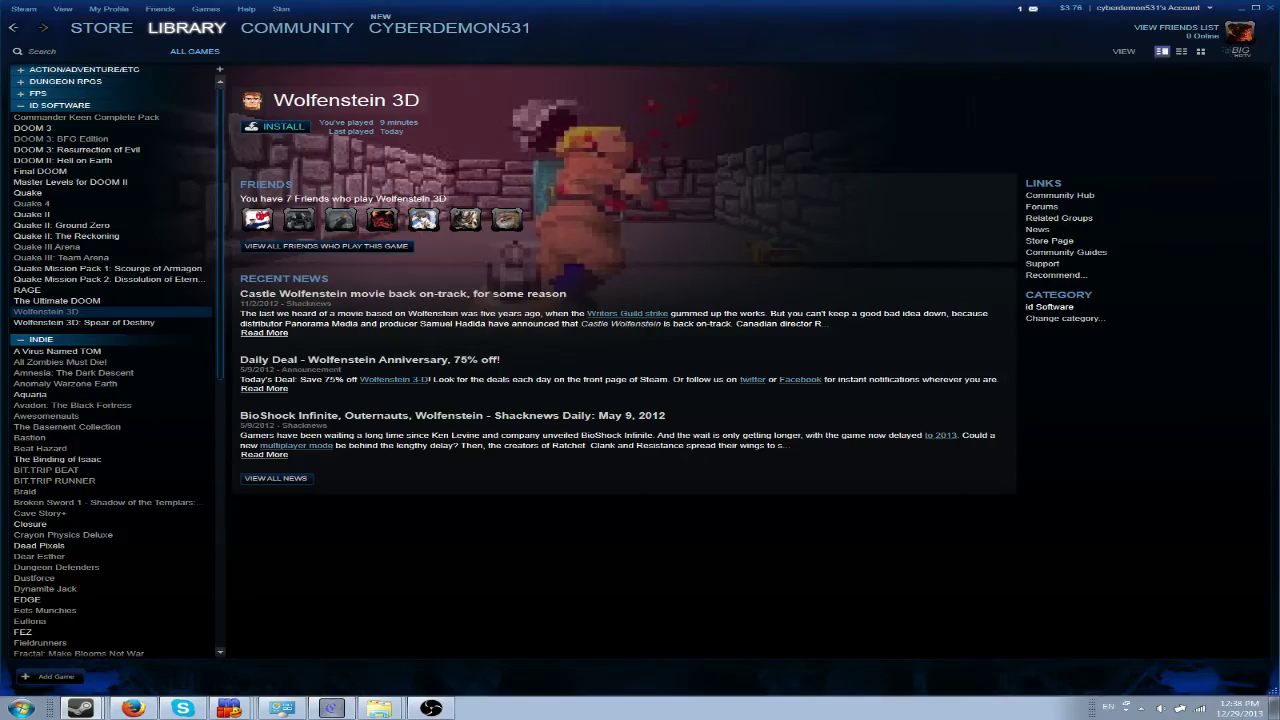
{"action": "left_click", "coordinate": [282, 127]}
{"action": "key", "text": "Return"}
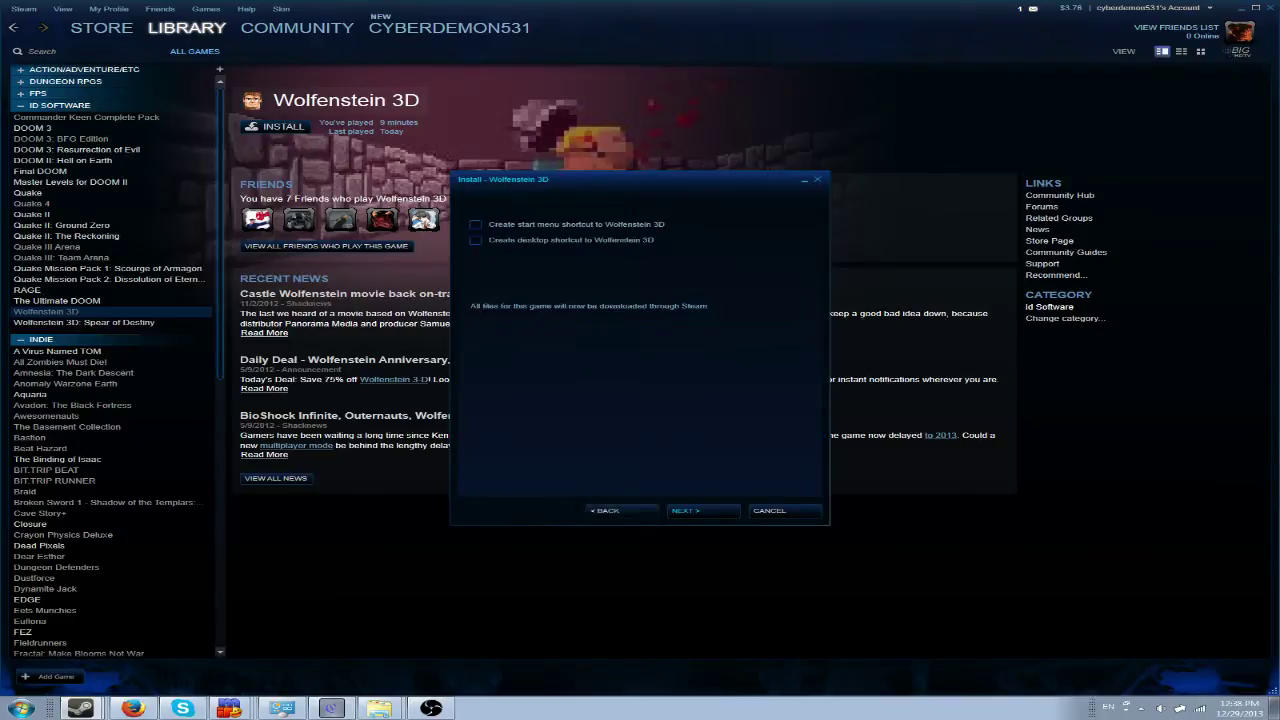
{"action": "key", "text": "Return"}
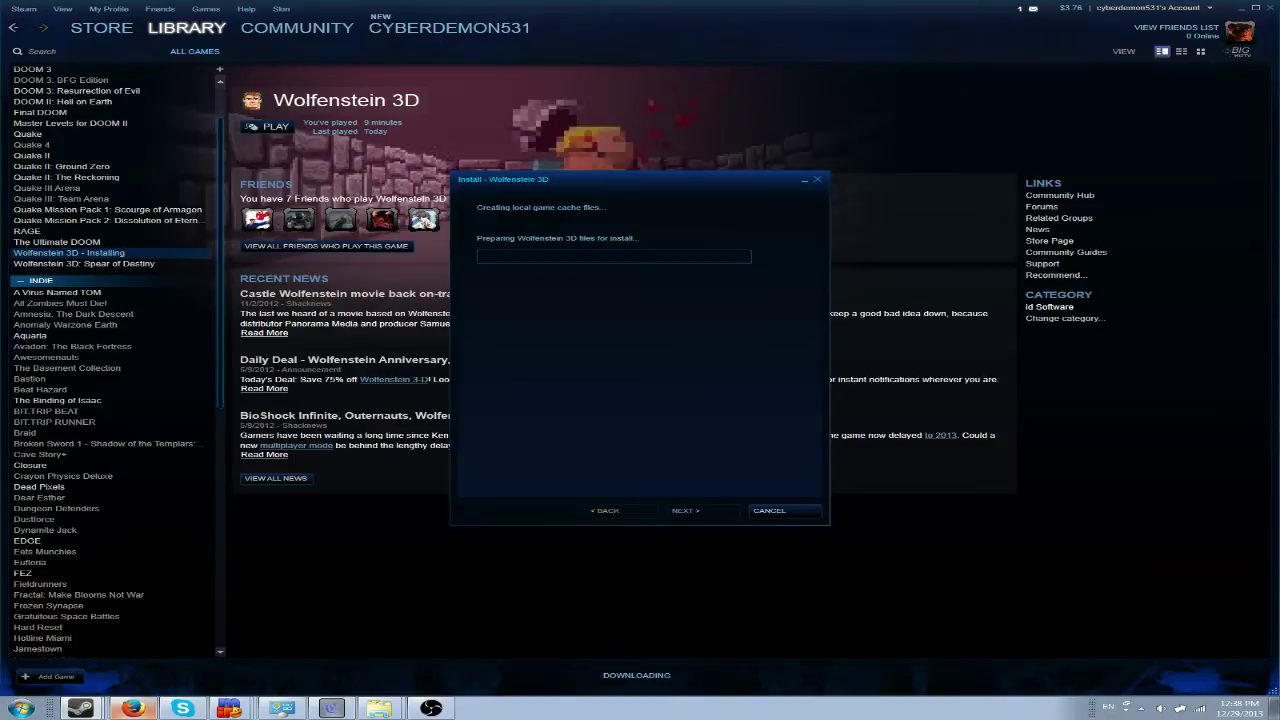
- Switch to Firefox and look over the GZDoom and Wolfenstein 3D Total Conversion download pages
{"action": "left_click", "coordinate": [133, 708]}
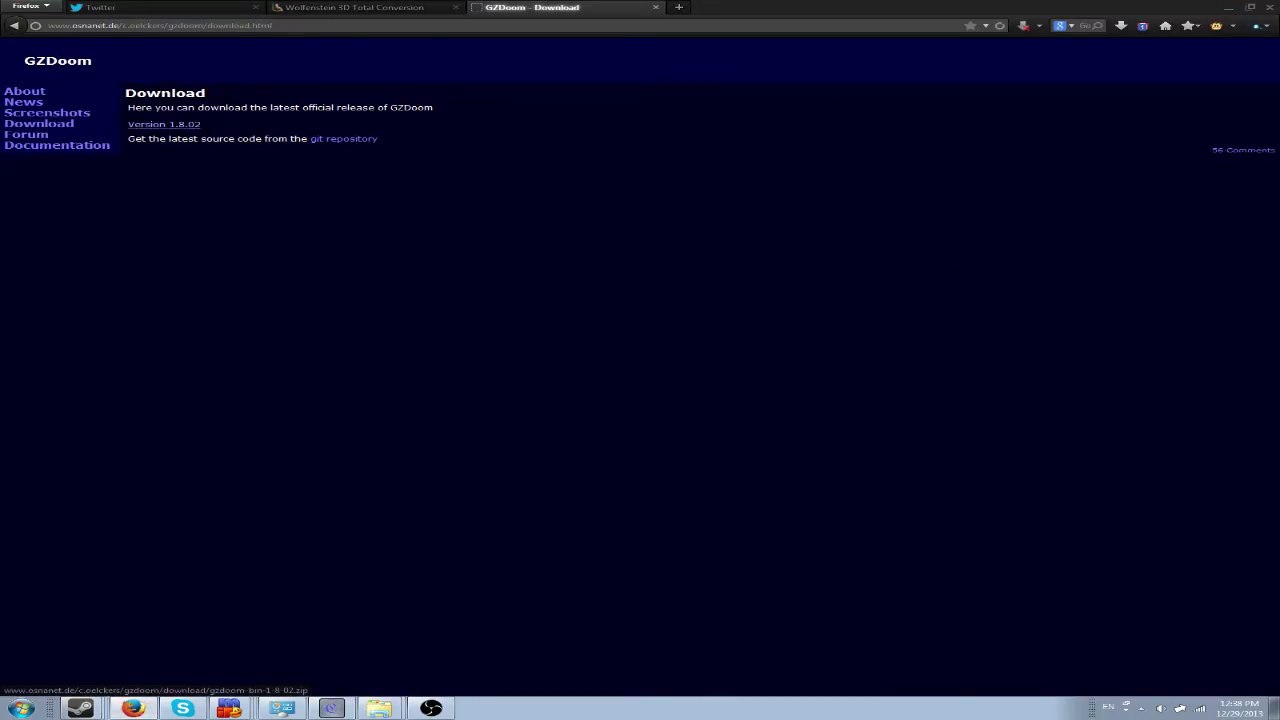
{"action": "left_click", "coordinate": [355, 7]}
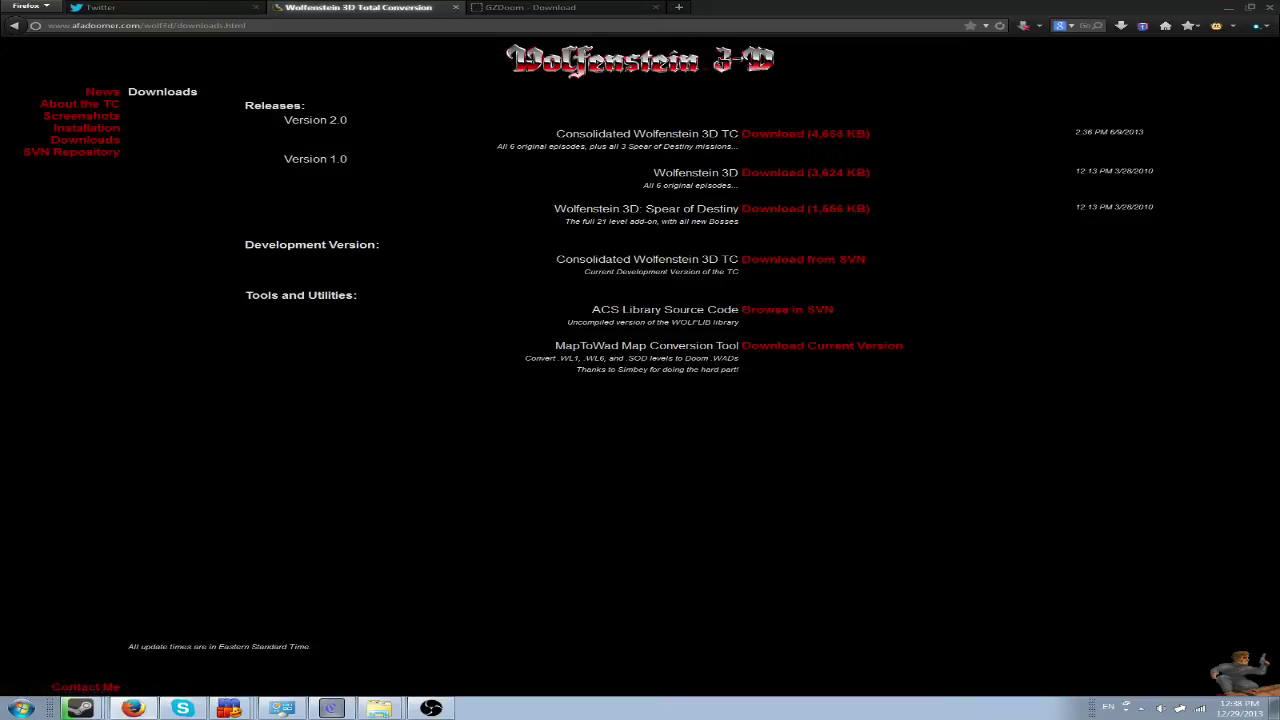
{"action": "left_click", "coordinate": [562, 7]}
{"action": "left_click", "coordinate": [358, 7]}
{"action": "left_click", "coordinate": [1228, 8]}
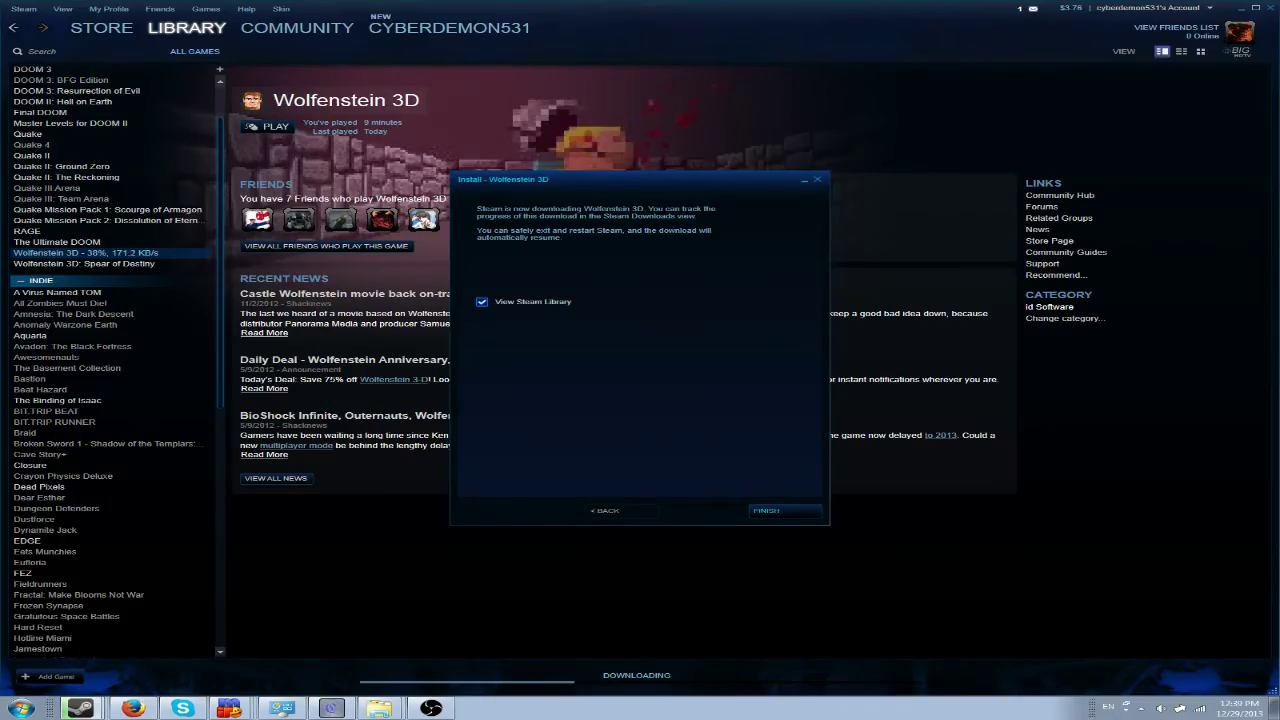
- Finish the Wolfenstein 3D install dialog and open the Wolf folder on the desktop
{"action": "left_click", "coordinate": [785, 511]}
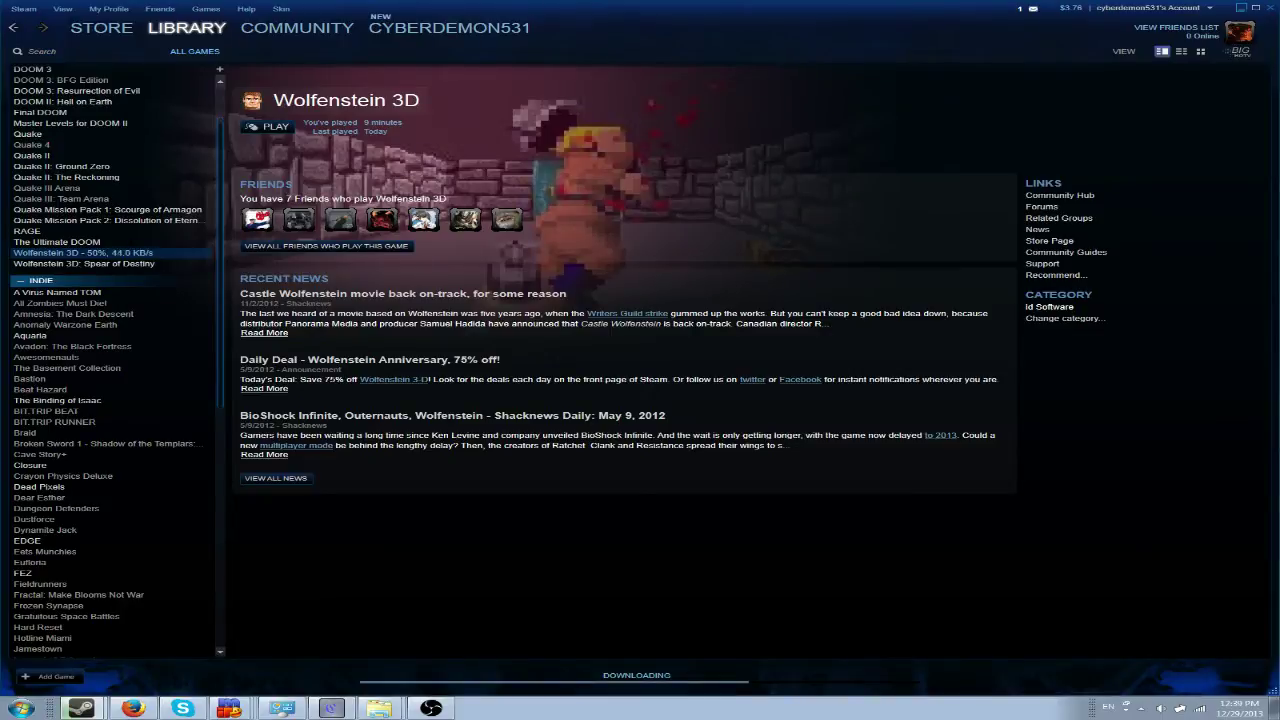
{"action": "left_click", "coordinate": [1241, 7]}
{"action": "double_click", "coordinate": [514, 143]}
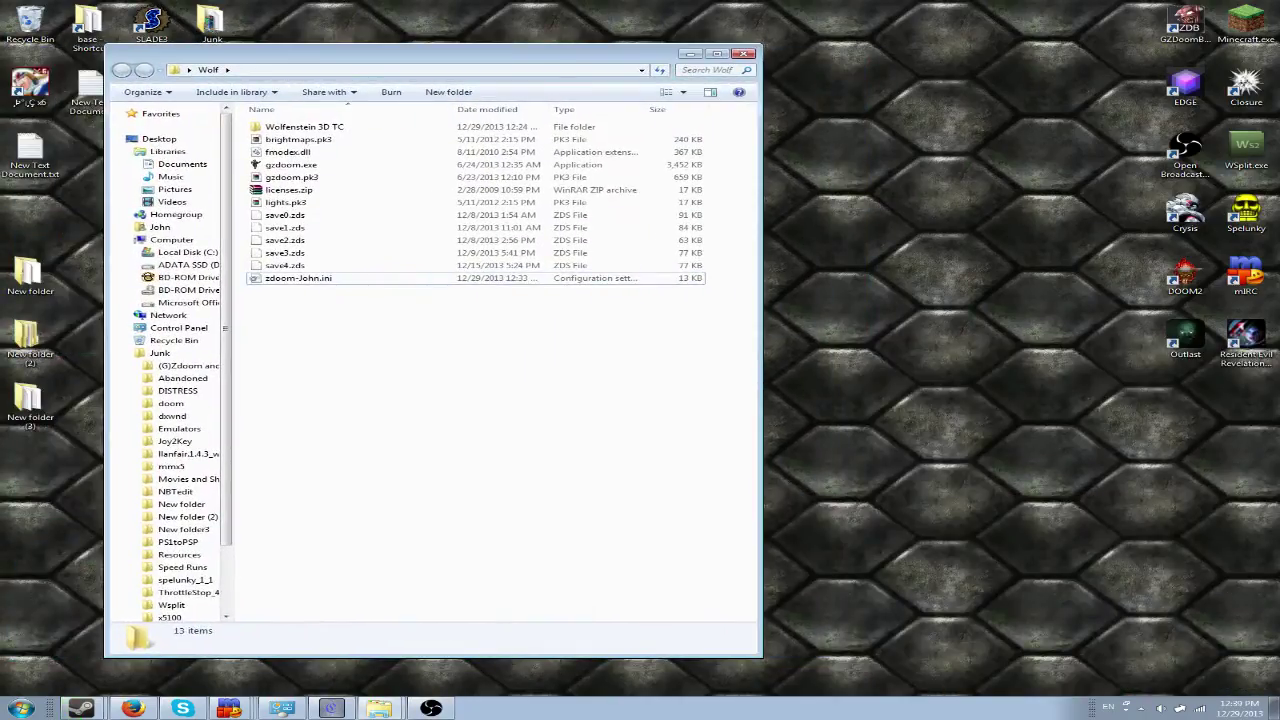
- Open the Wolfenstein 3D TC folder and test-run Consolidated TC GZDoom.bat
{"action": "left_click", "coordinate": [431, 708]}
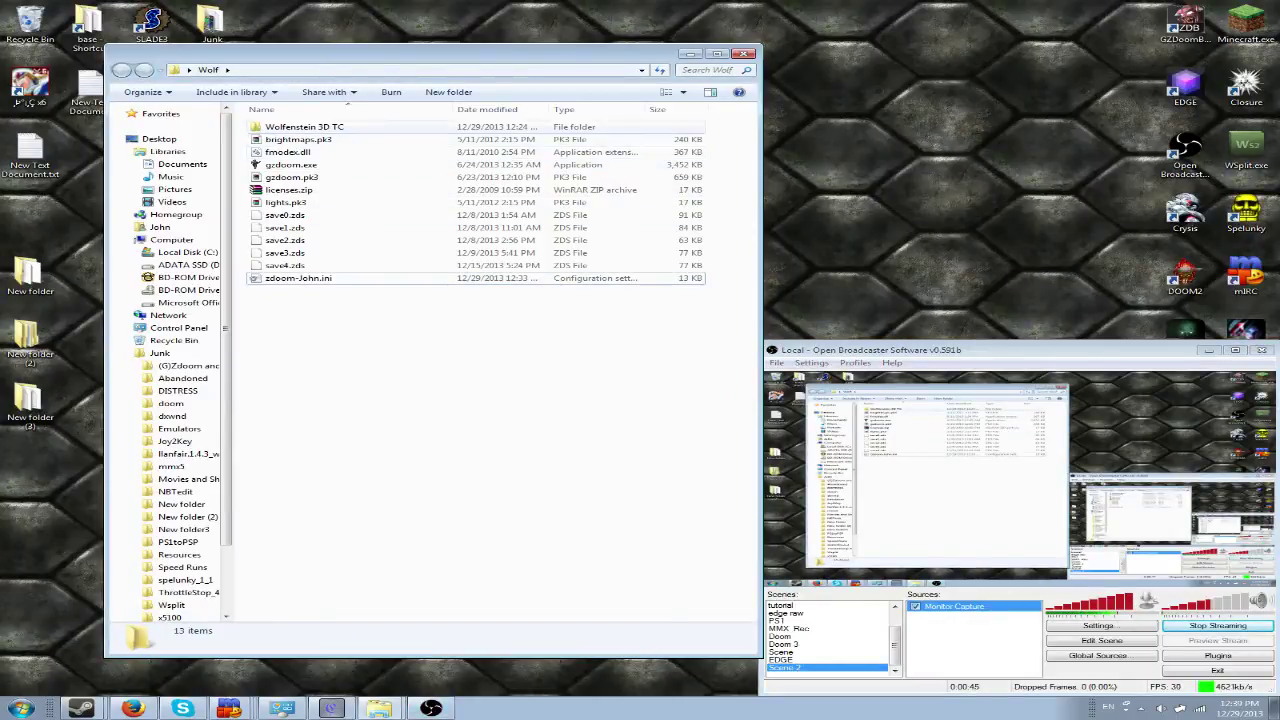
{"action": "left_click", "coordinate": [304, 127]}
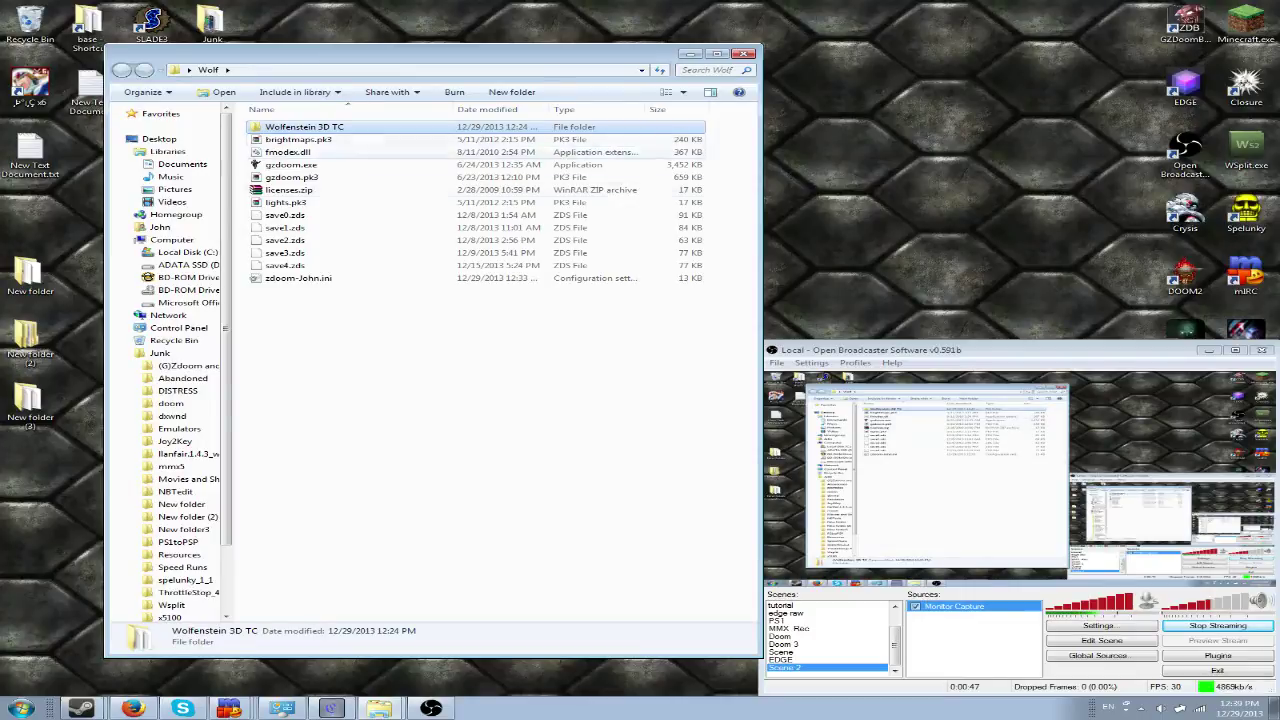
{"action": "key", "text": "Return"}
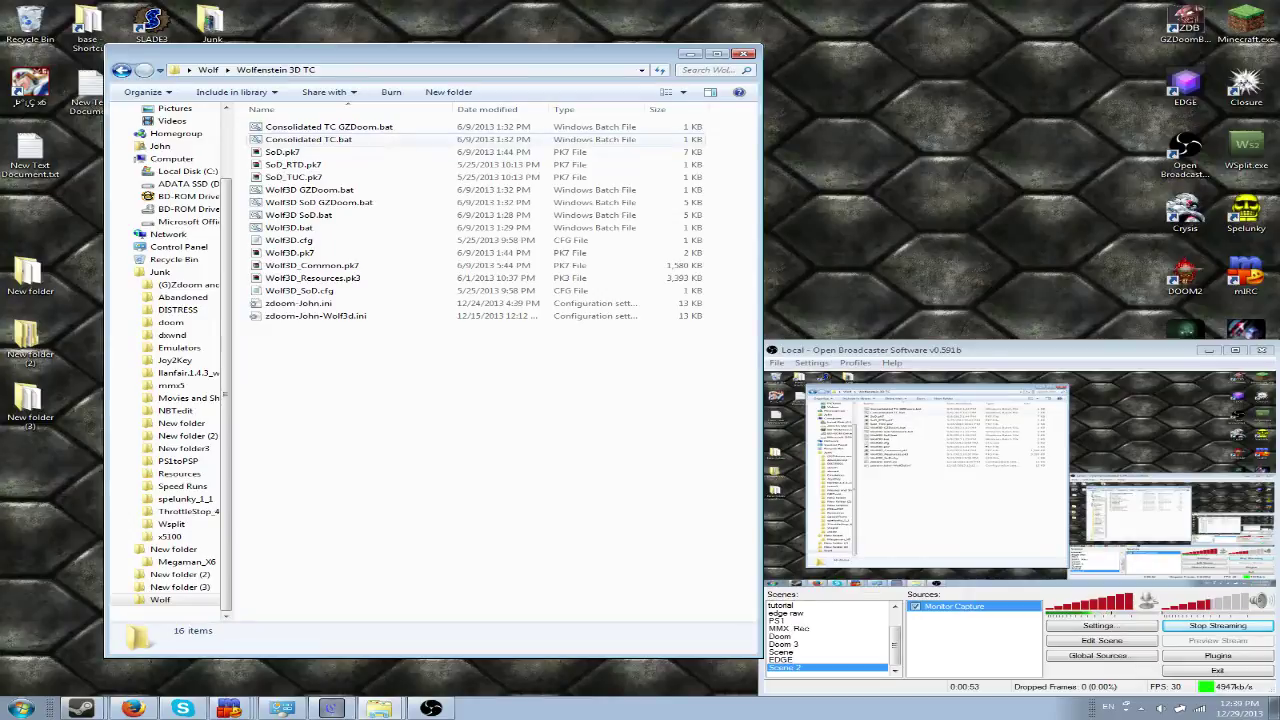
{"action": "left_click", "coordinate": [330, 127]}
{"action": "key", "text": "Return"}
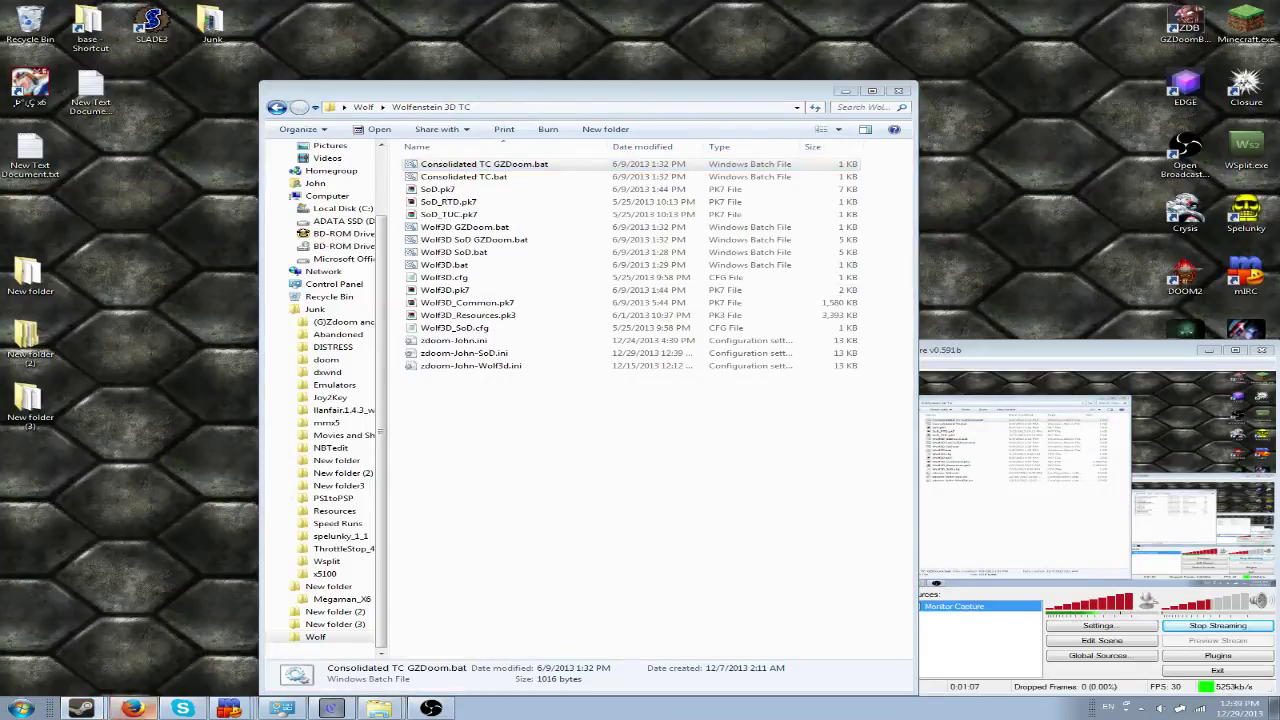
- Switch to Steam, browse Wolfenstein 3D's local files from its properties, and open the base folder
{"action": "left_click", "coordinate": [81, 708]}
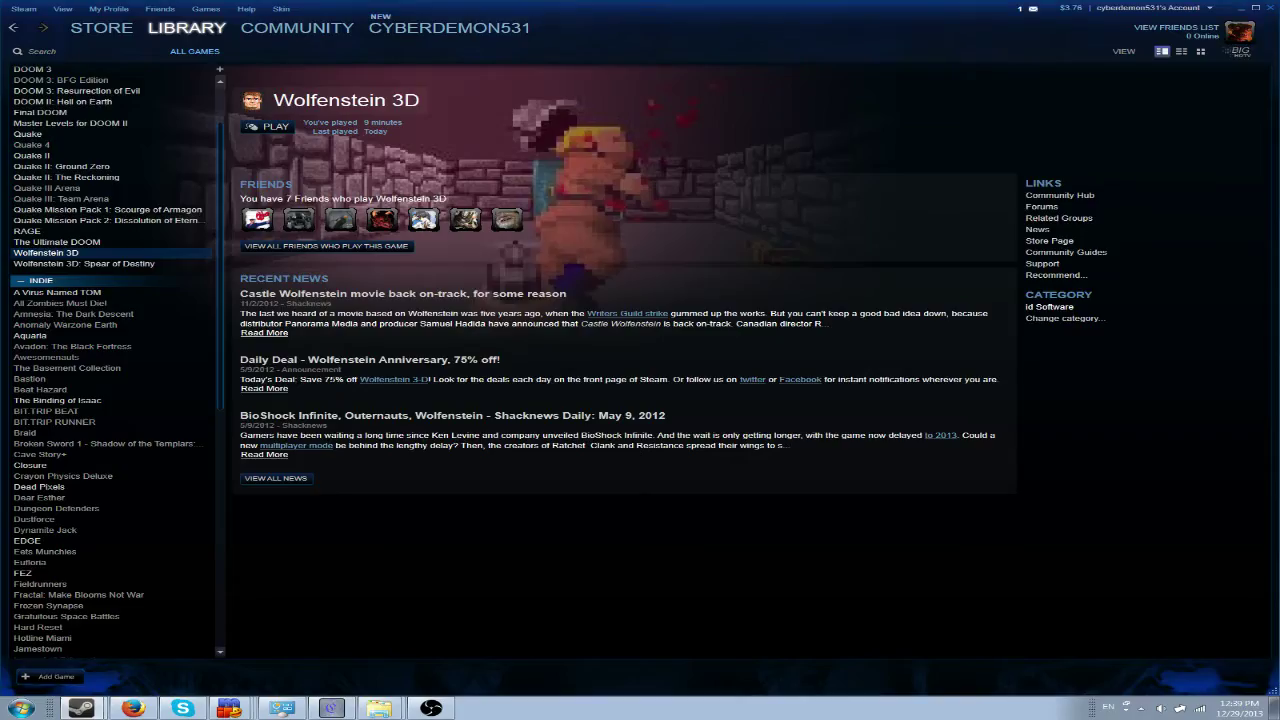
{"action": "right_click", "coordinate": [50, 253]}
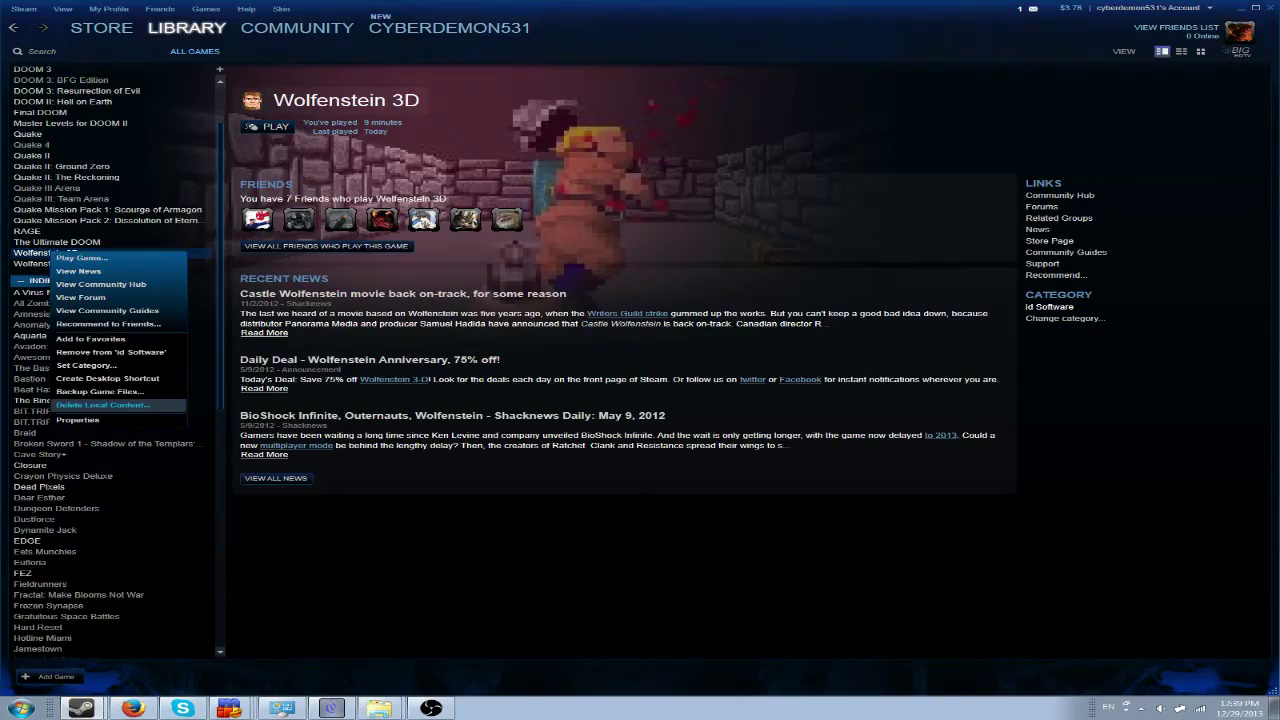
{"action": "left_click", "coordinate": [78, 420]}
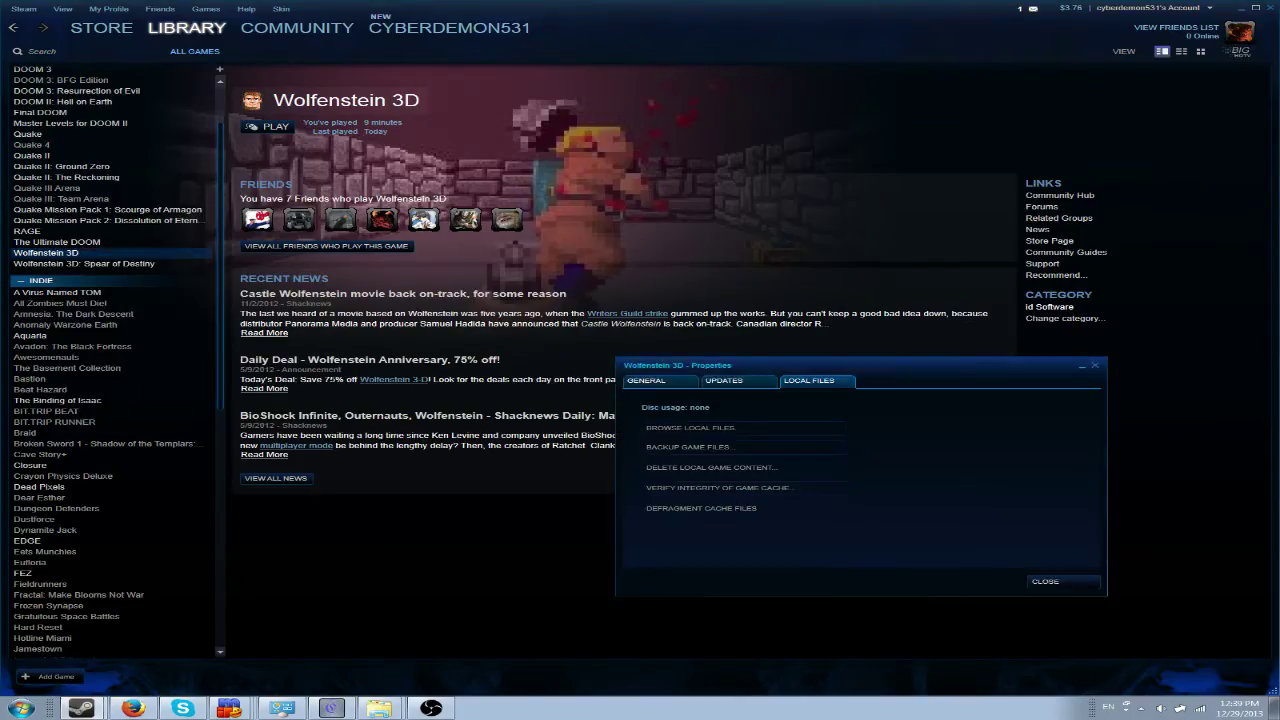
{"action": "left_click", "coordinate": [1045, 581]}
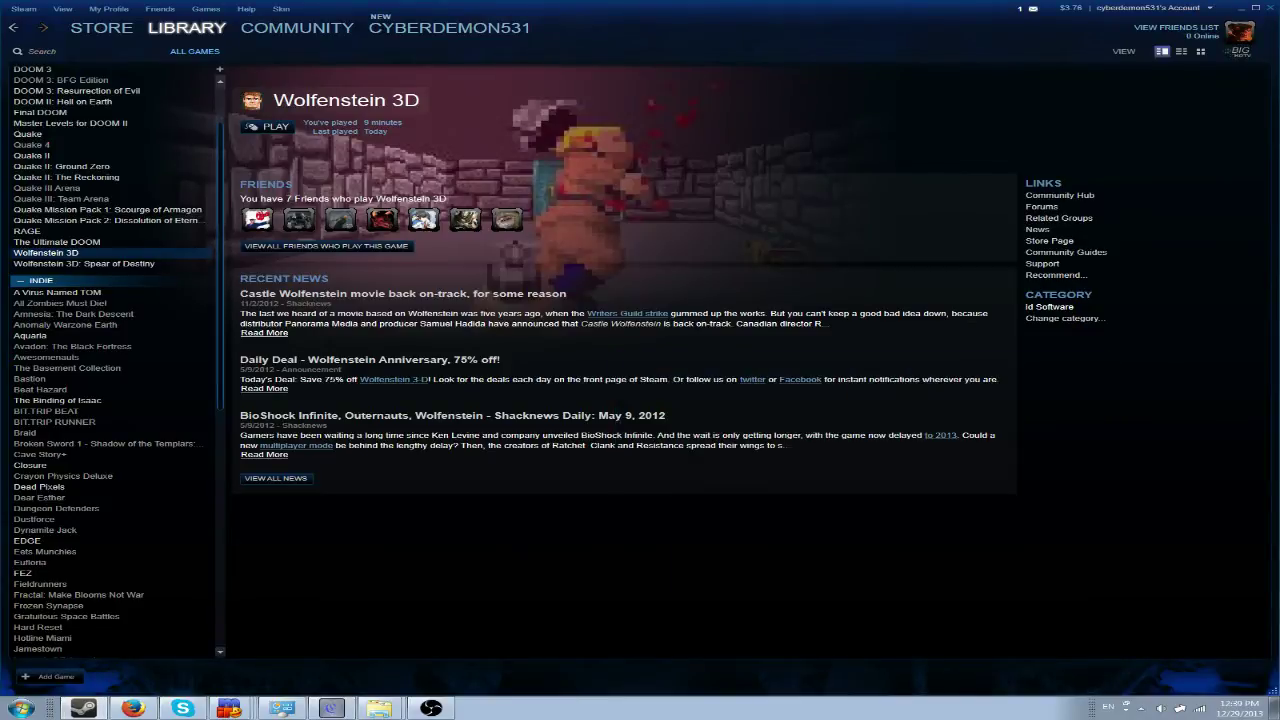
{"action": "right_click", "coordinate": [158, 257]}
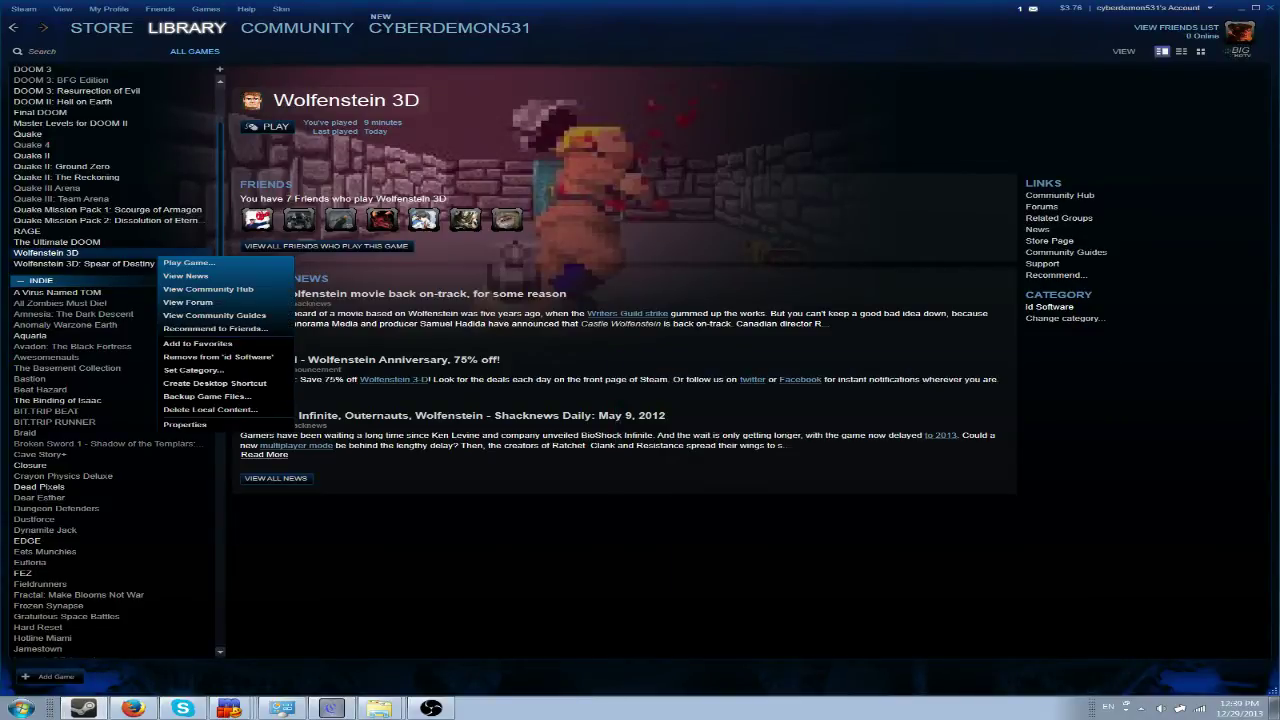
{"action": "left_click", "coordinate": [185, 424]}
{"action": "left_click", "coordinate": [809, 380]}
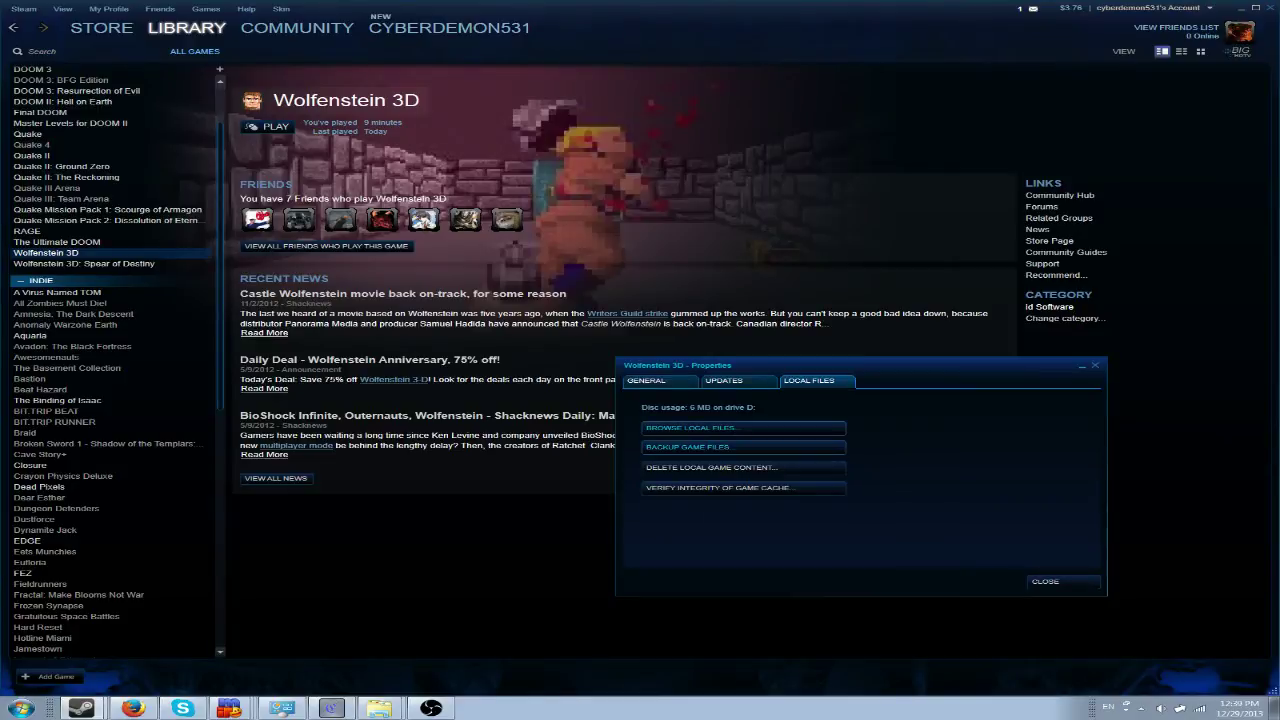
{"action": "left_click", "coordinate": [690, 428]}
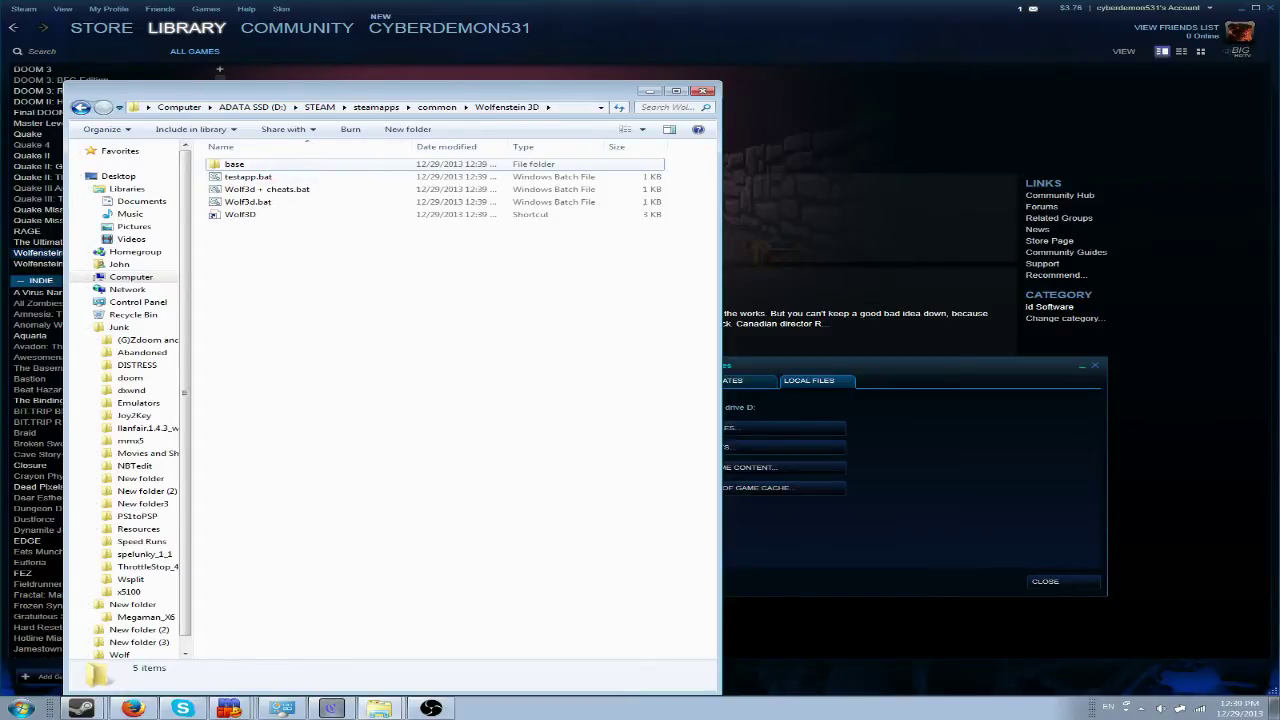
{"action": "double_click", "coordinate": [234, 164]}
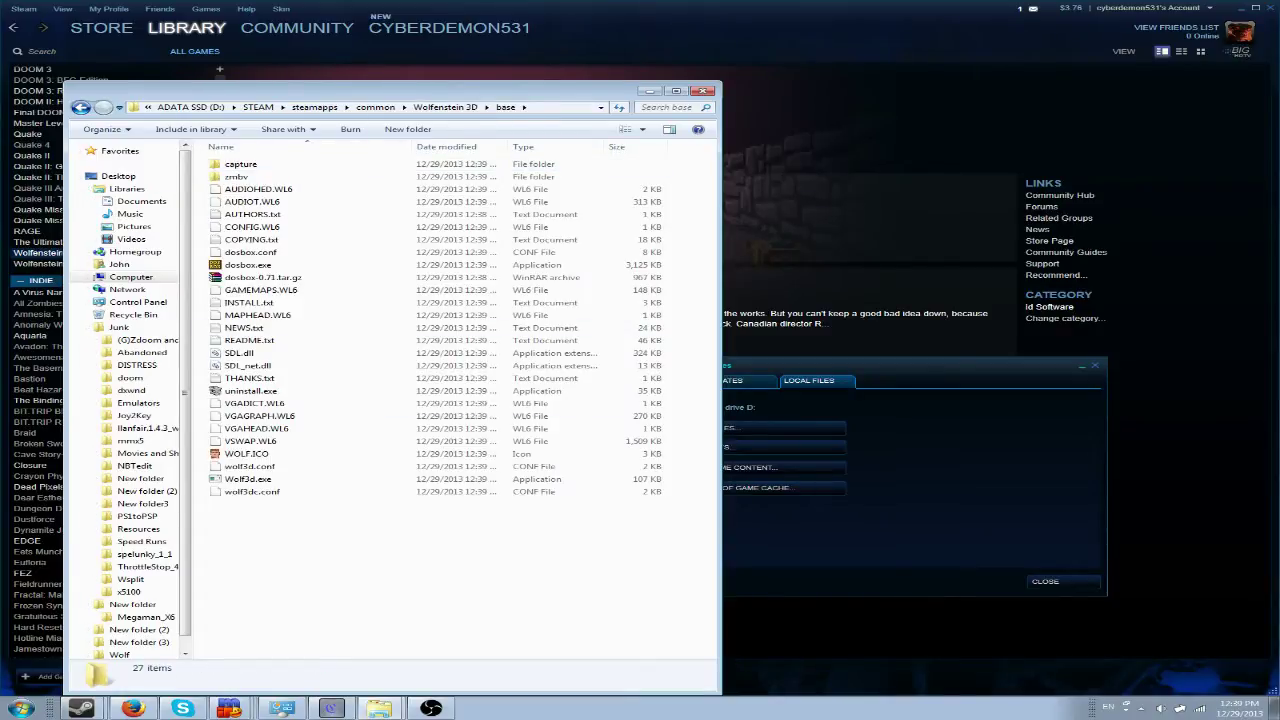
- Copy all the GZDoom files from the Wolf folder, without the Wolfenstein 3D TC subfolder, into the base folder
{"action": "left_click", "coordinate": [385, 708]}
{"action": "left_click", "coordinate": [385, 668]}
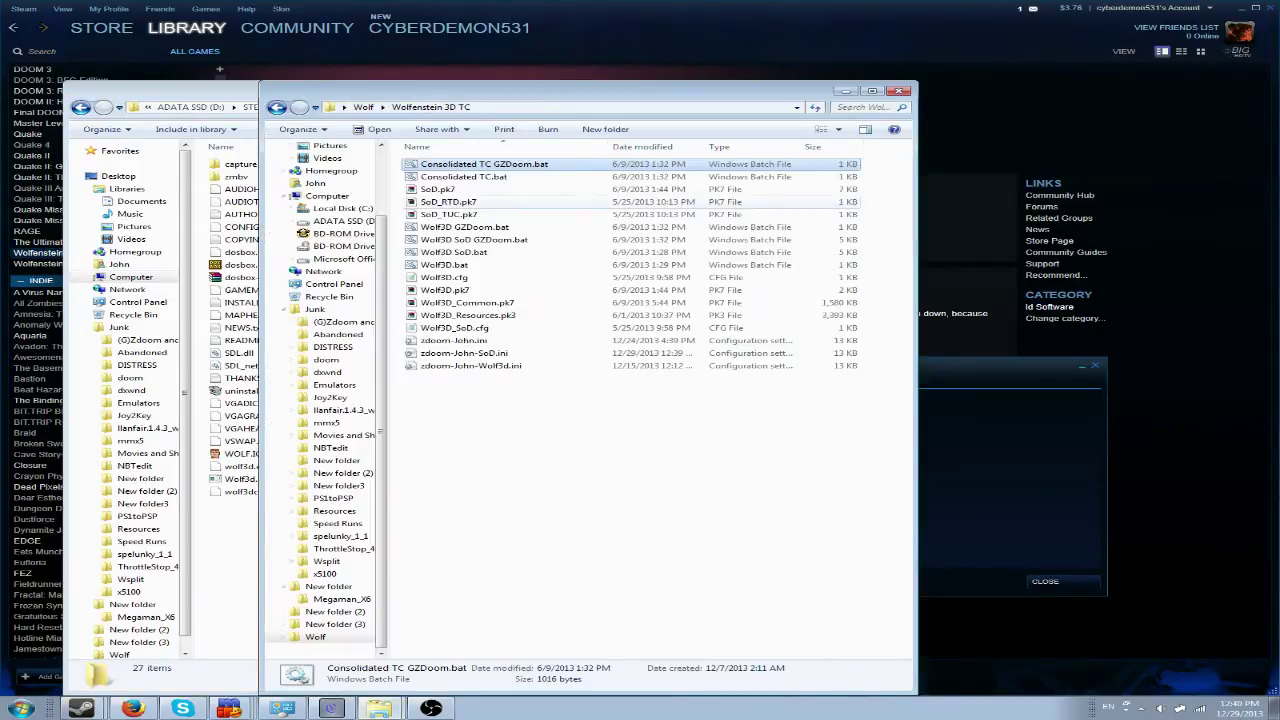
{"action": "left_click", "coordinate": [363, 107]}
{"action": "left_click_drag", "start_coordinate": [480, 90], "coordinate": [814, 87]}
{"action": "left_click_drag", "start_coordinate": [850, 388], "coordinate": [440, 555]}
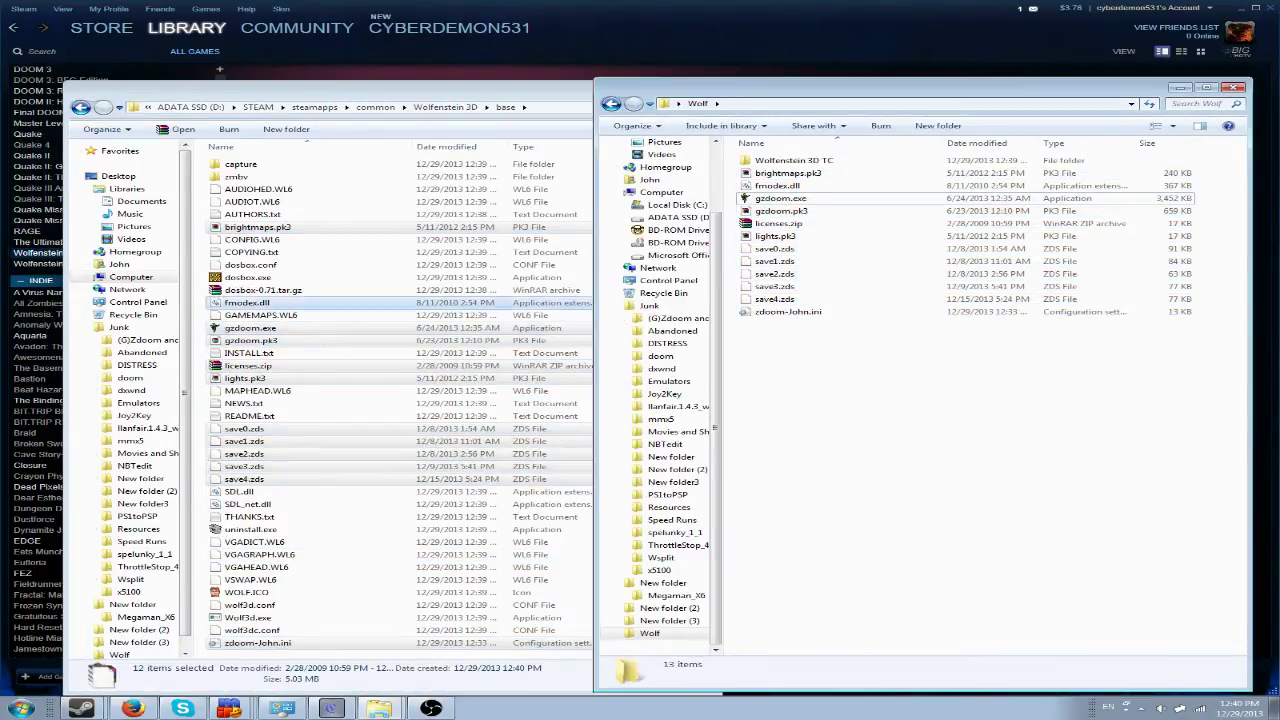
- Delete the original dosbox.exe from the base folder
{"action": "left_click", "coordinate": [250, 328]}
{"action": "right_click", "coordinate": [294, 280]}
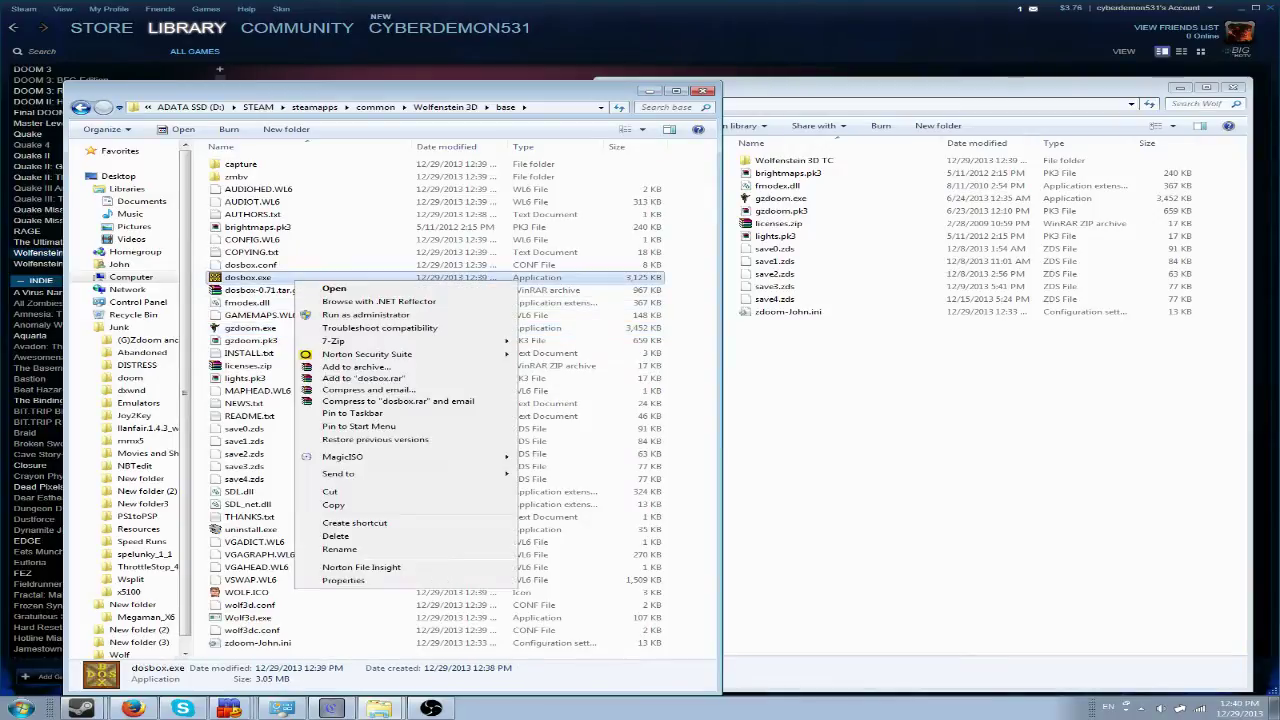
{"action": "left_click", "coordinate": [336, 536]}
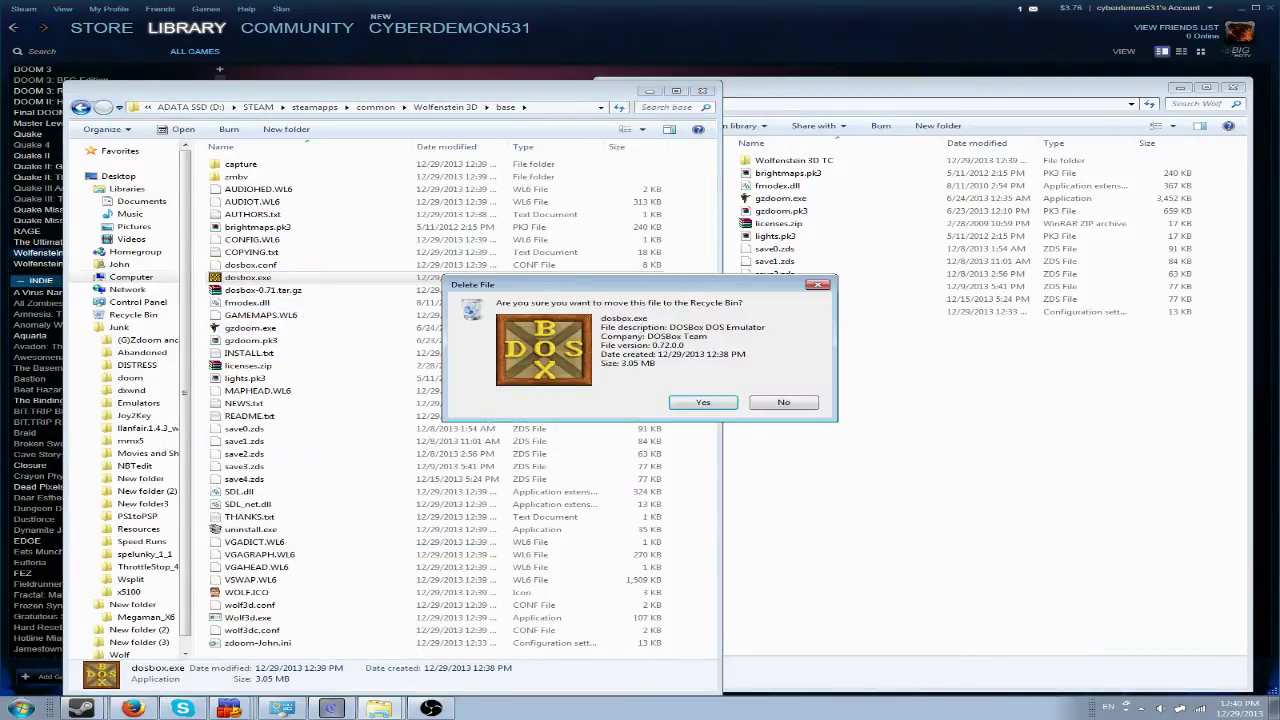
{"action": "left_click", "coordinate": [704, 402]}
- Rename gzdoom.exe in the base folder to dosbox.exe
{"action": "right_click", "coordinate": [252, 315]}
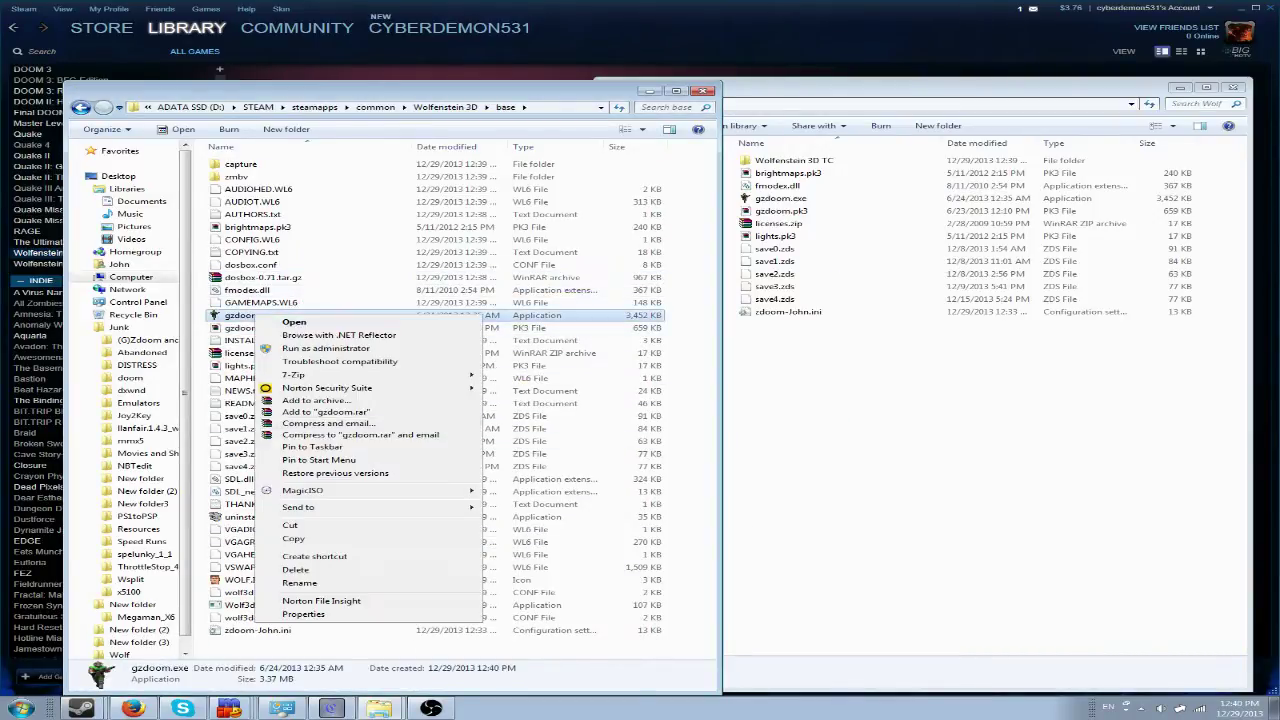
{"action": "left_click", "coordinate": [290, 585]}
{"action": "type", "text": "dosbox.exe"}
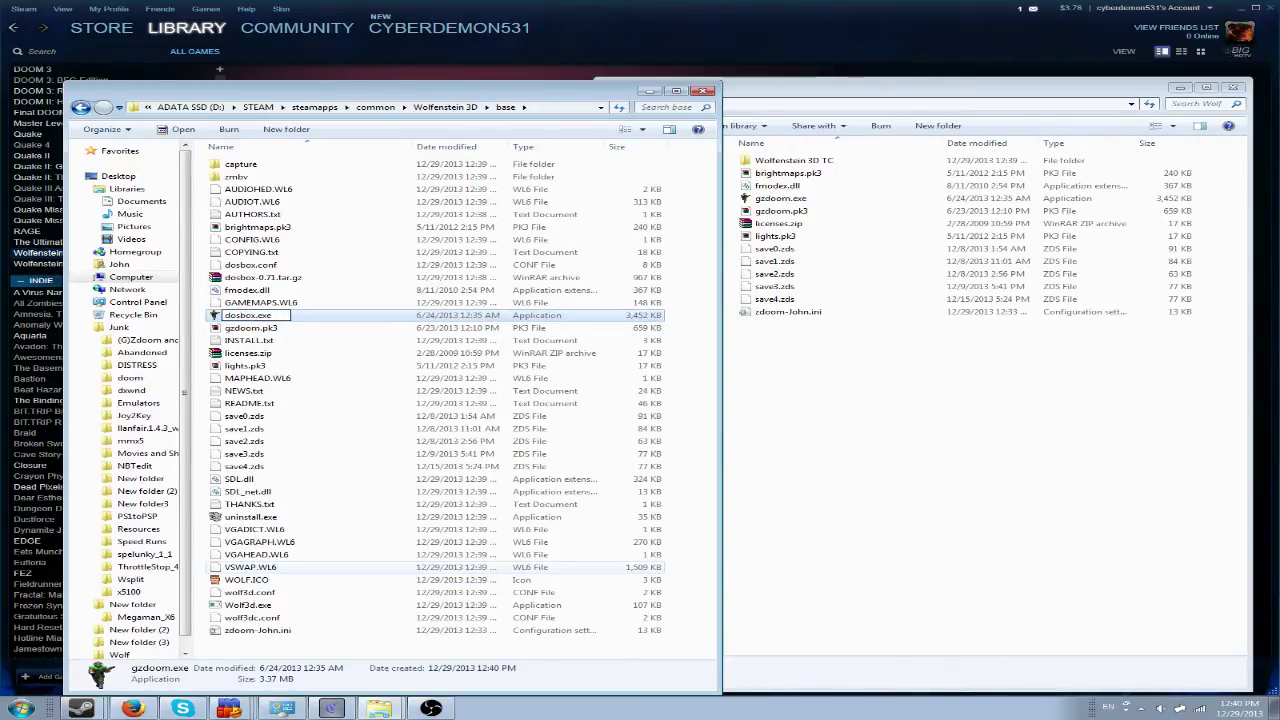
{"action": "left_click", "coordinate": [322, 315]}
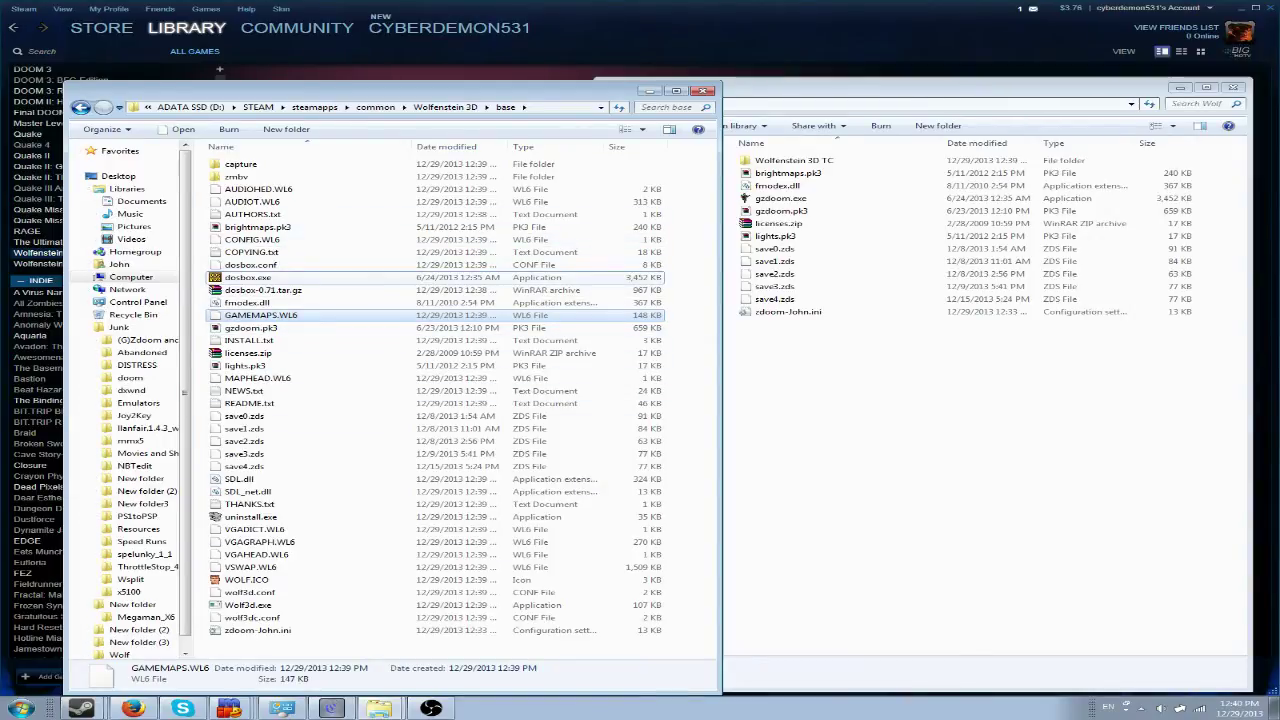
- Test-run the renamed dosbox.exe and cancel its IWAD selection dialog
{"action": "left_click", "coordinate": [248, 277]}
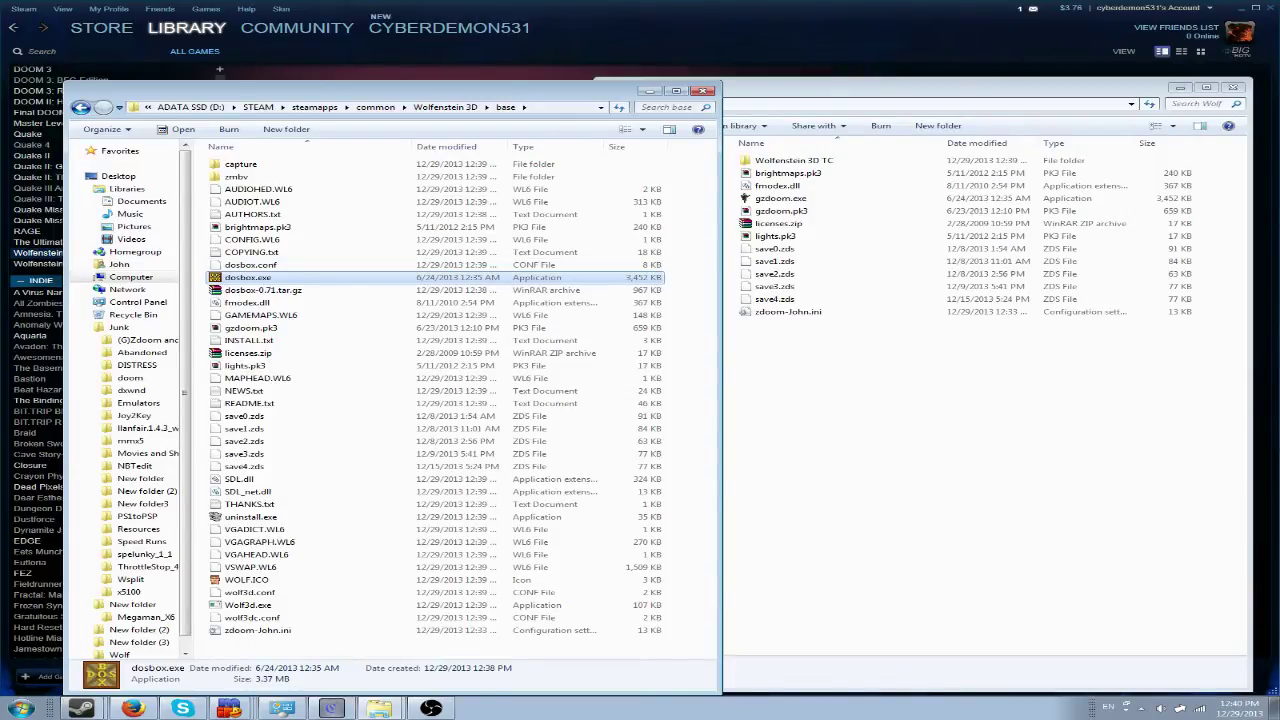
{"action": "double_click", "coordinate": [248, 277]}
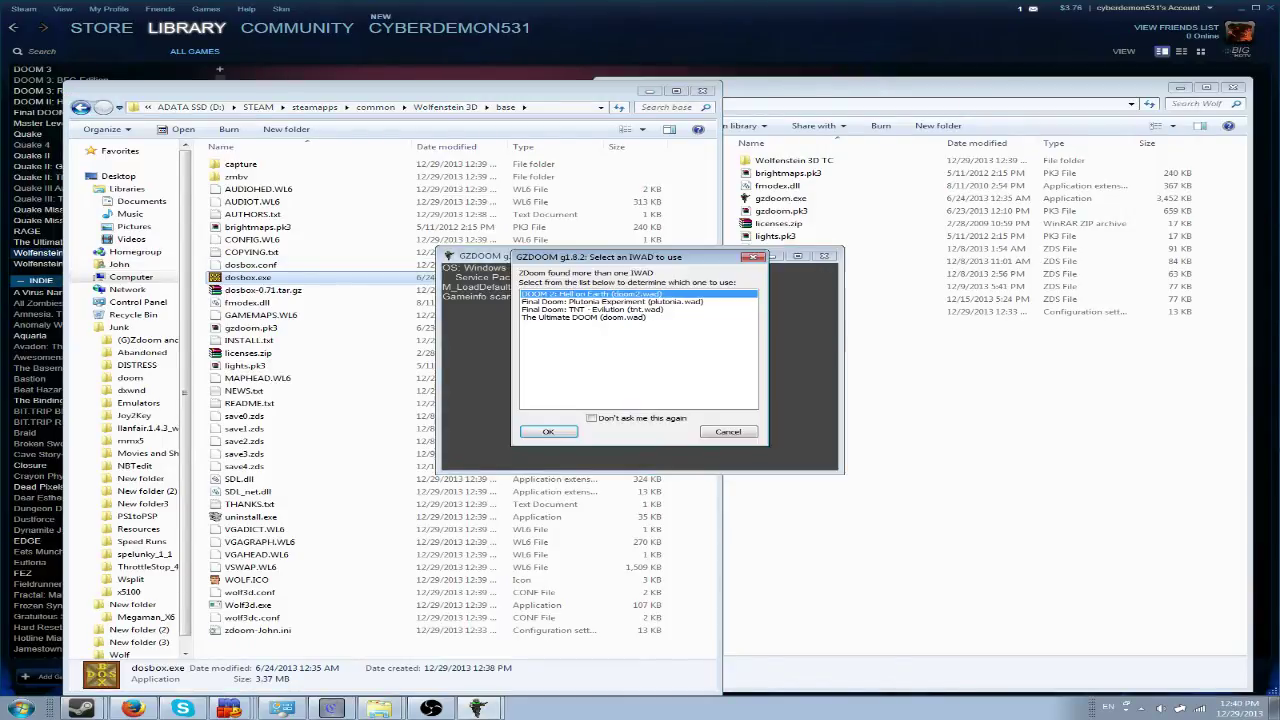
{"action": "left_click", "coordinate": [728, 432]}
{"action": "key", "text": "Escape"}
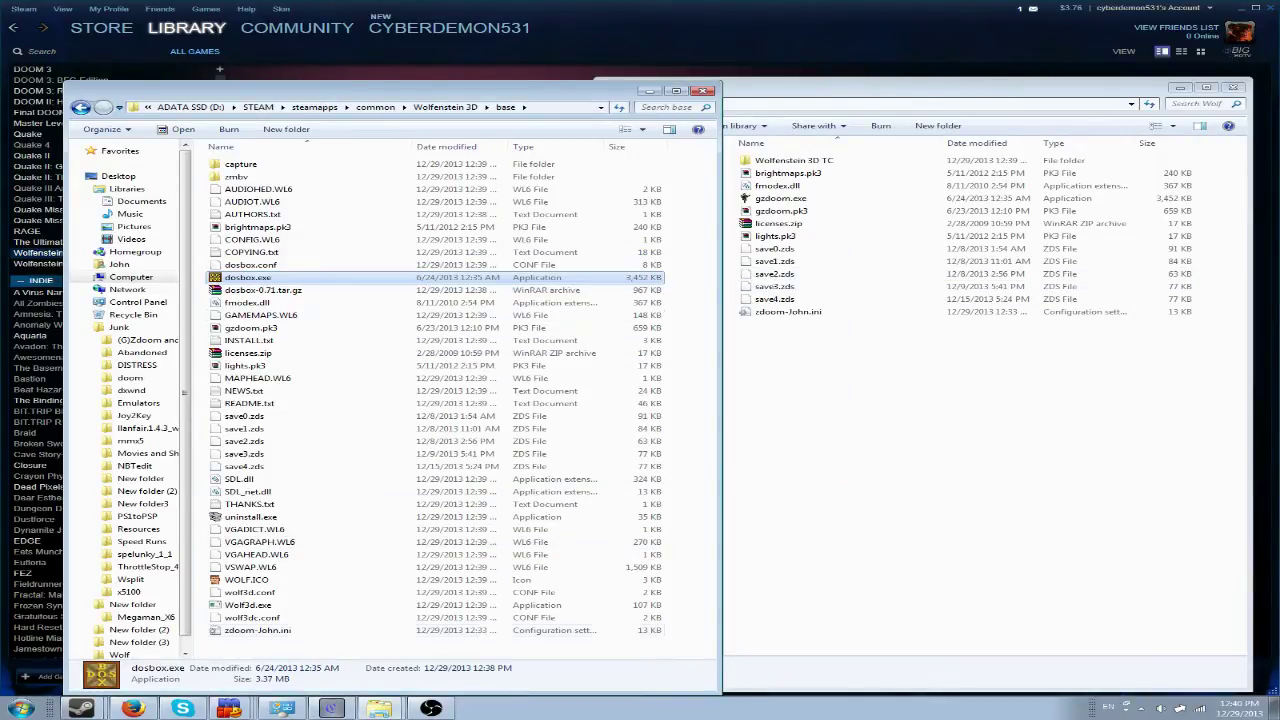
- Copy Wolf3D_Common.pk7 and Wolf3D_Resources.pk3 from the Wolfenstein 3D TC folder into the base folder
{"action": "left_click", "coordinate": [794, 160]}
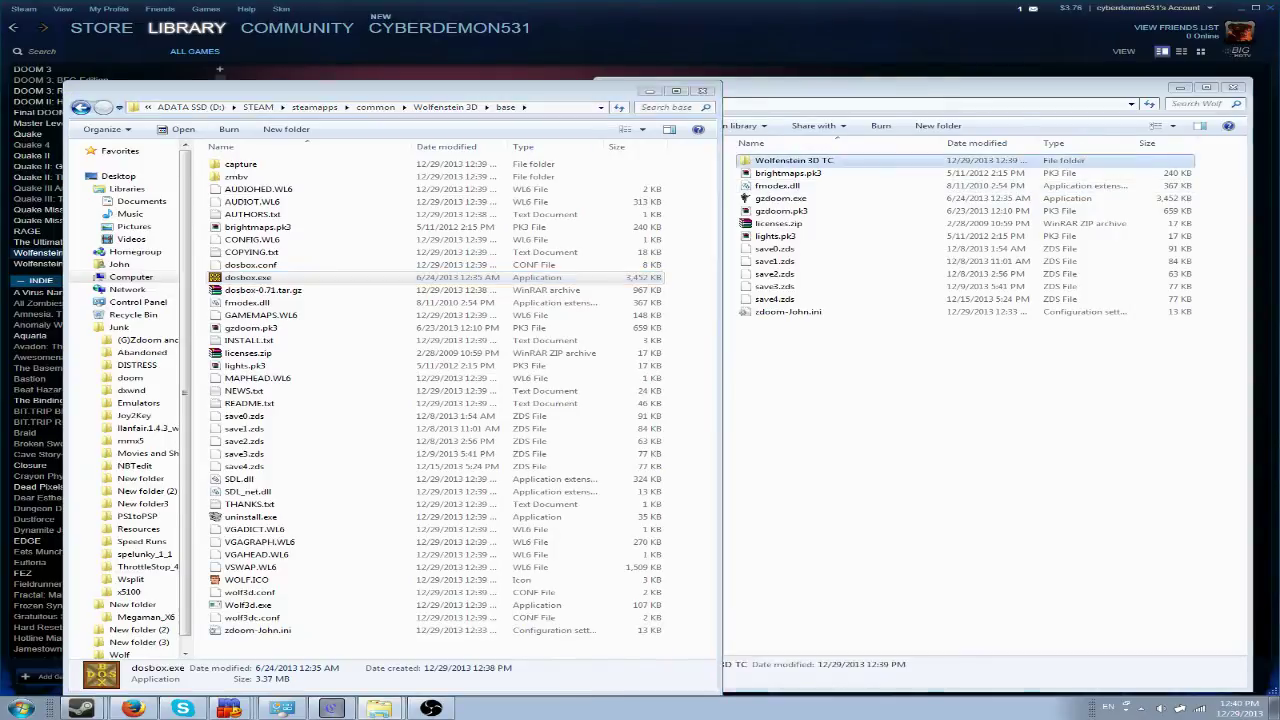
{"action": "double_click", "coordinate": [794, 160]}
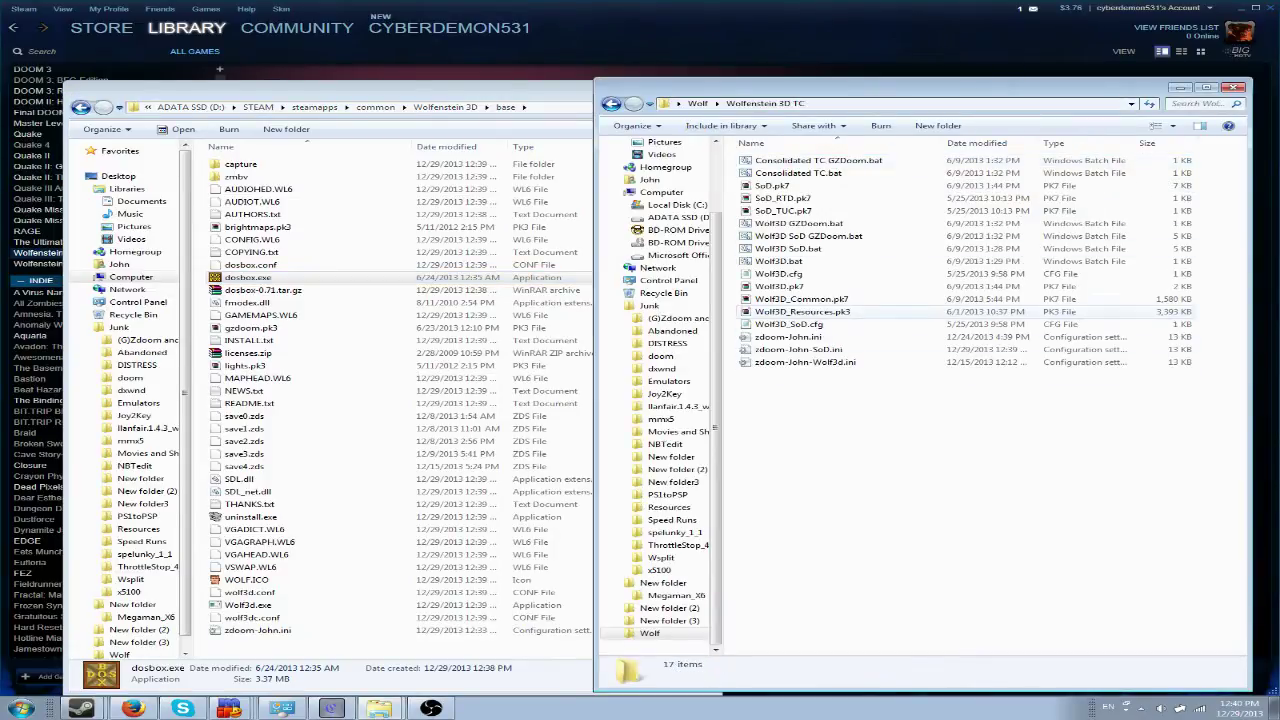
{"action": "left_click", "coordinate": [800, 299]}
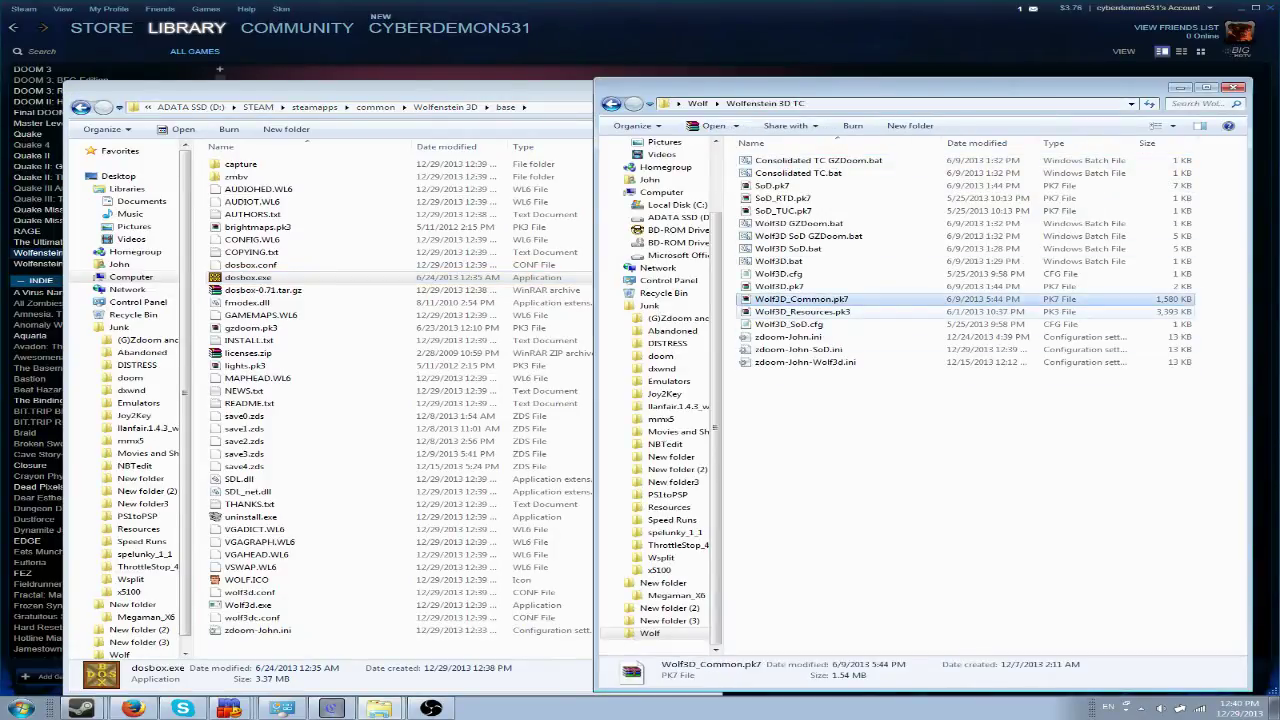
{"action": "left_click", "coordinate": [802, 312], "text": "ctrl"}
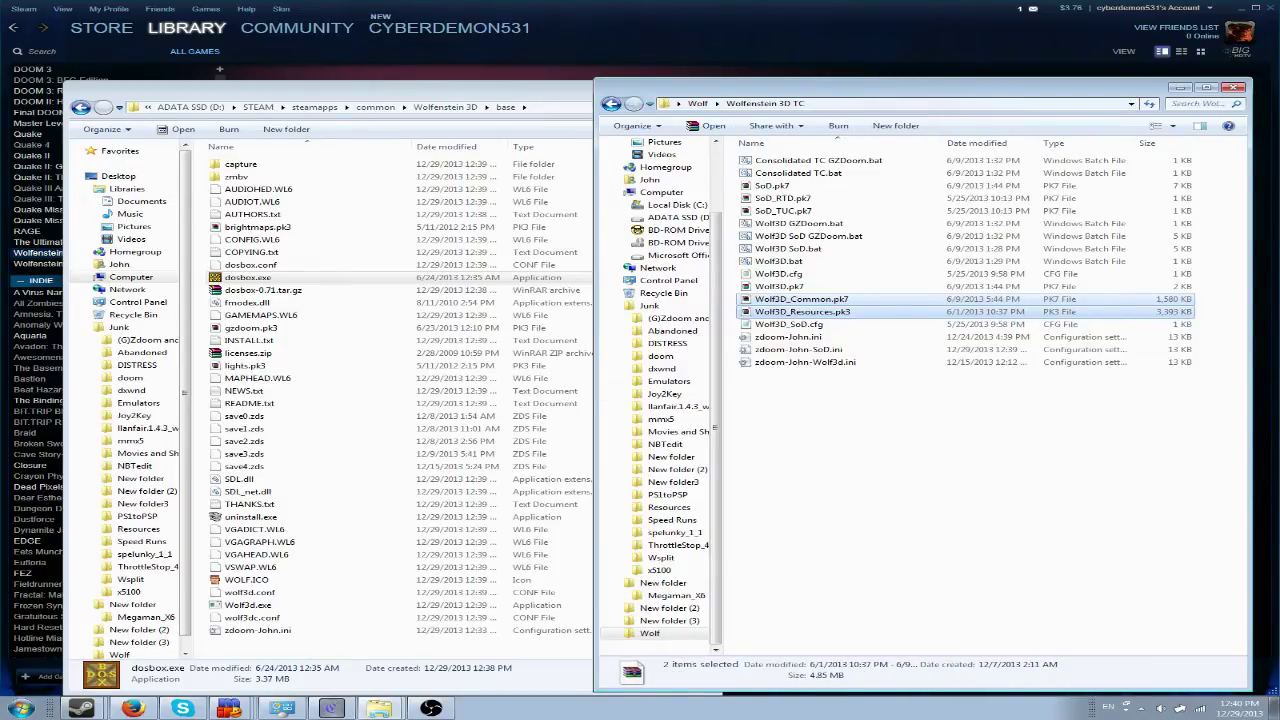
{"action": "left_click_drag", "start_coordinate": [802, 311], "coordinate": [300, 645]}
{"action": "left_click", "coordinate": [272, 629]}
{"action": "scroll", "coordinate": [272, 629], "scroll_direction": "down", "scroll_amount": 1}
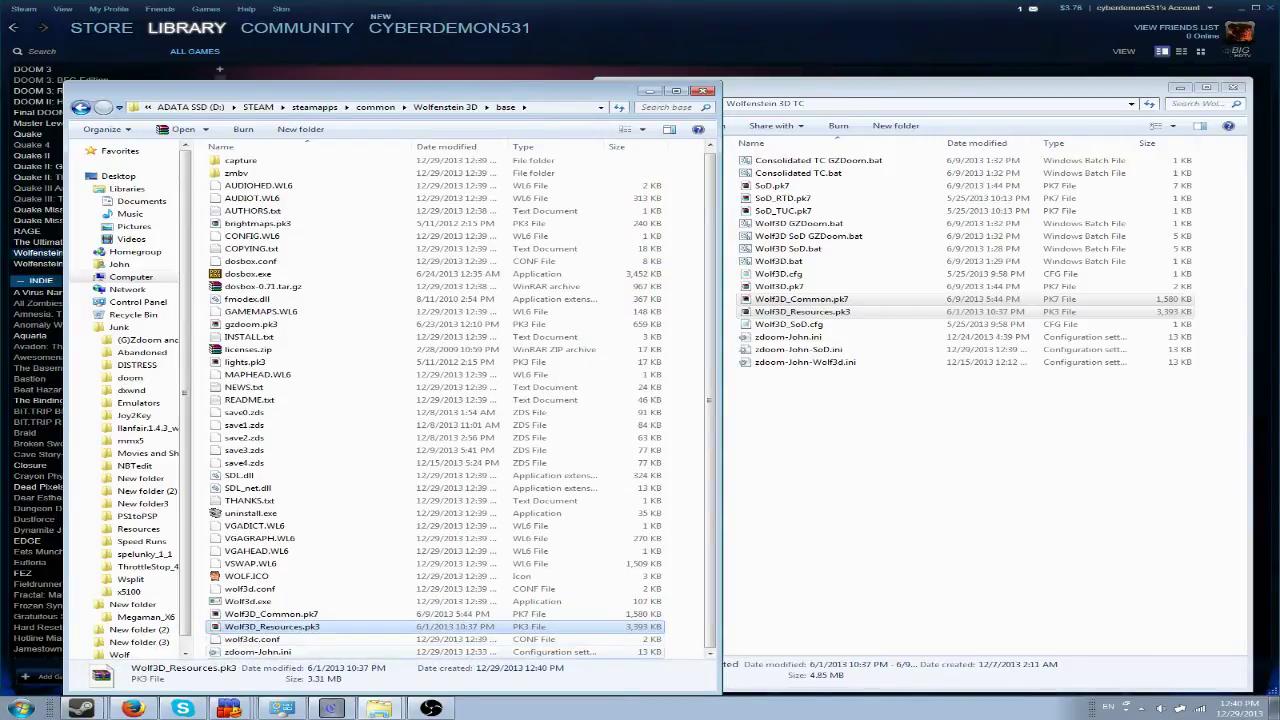
- Open the zdoom .ini file in the base folder and add Path=Wolf3d_Common.pk7 under [Doom2.Autoload]
{"action": "double_click", "coordinate": [258, 652]}
{"action": "scroll", "coordinate": [745, 290], "scroll_direction": "down", "scroll_amount": 13}
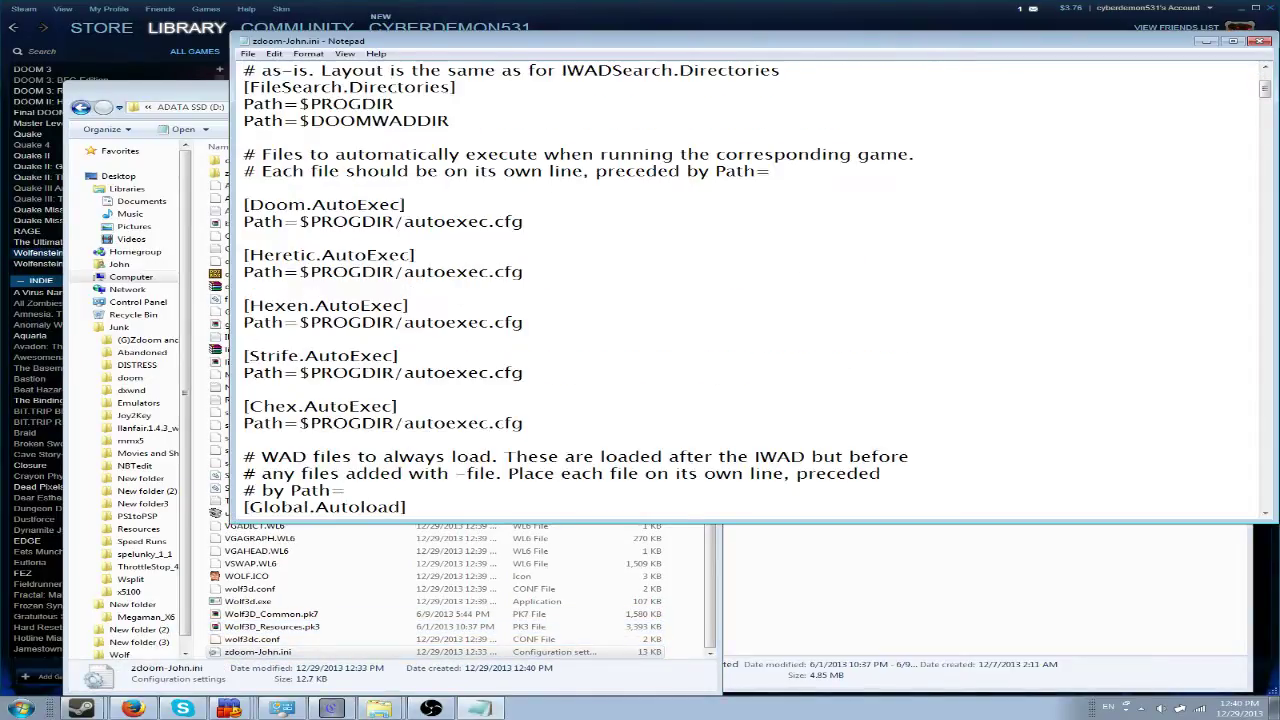
{"action": "scroll", "coordinate": [745, 290], "scroll_direction": "down", "scroll_amount": 7}
{"action": "scroll", "coordinate": [745, 290], "scroll_direction": "up", "scroll_amount": 5}
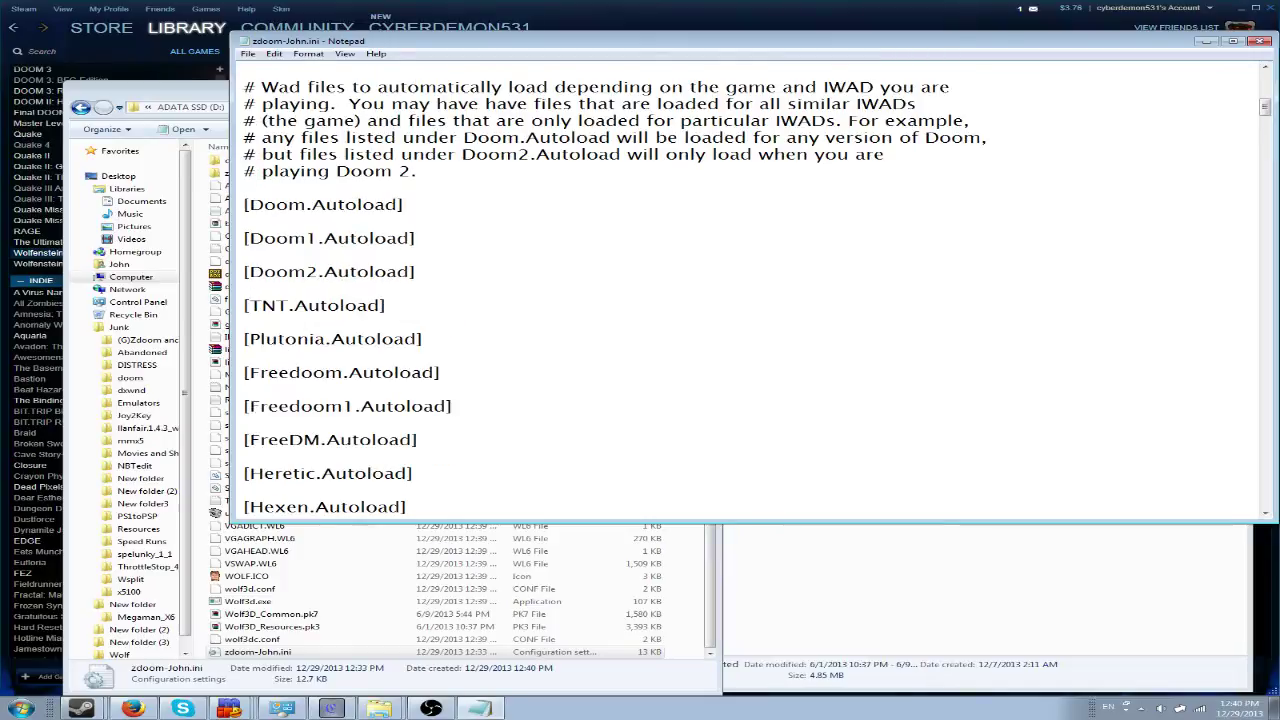
{"action": "left_click", "coordinate": [246, 288]}
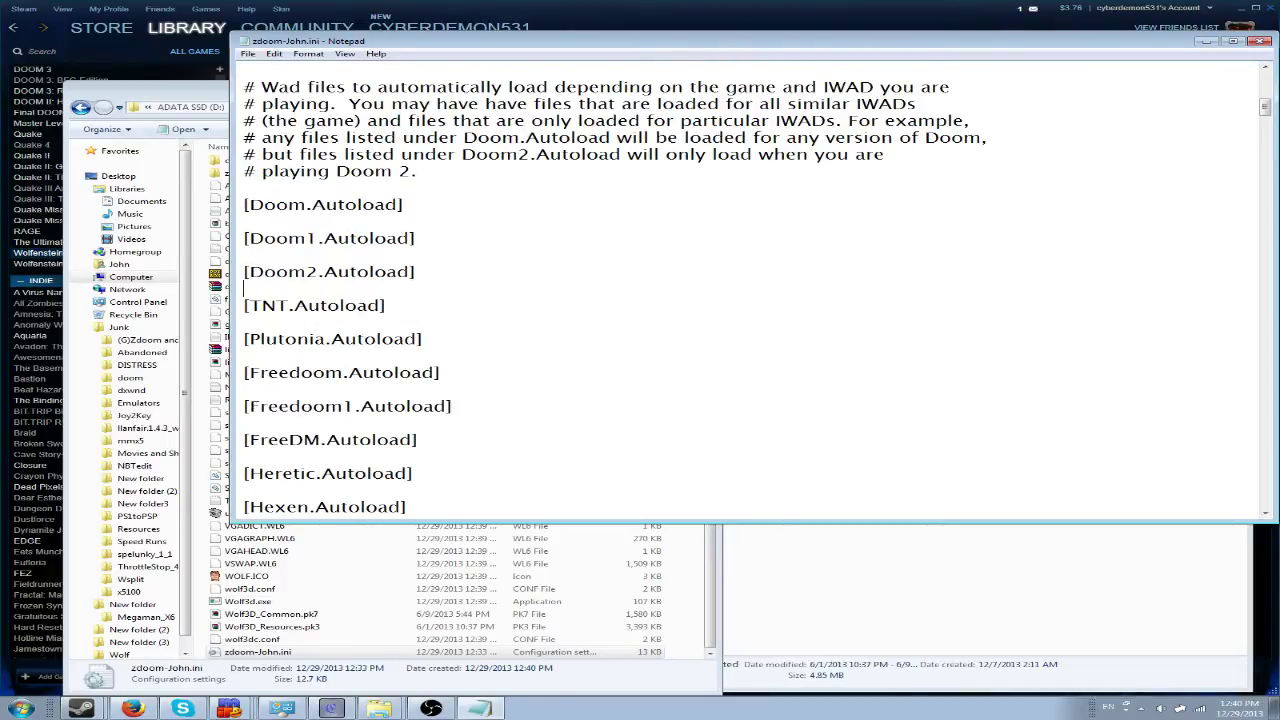
{"action": "type", "text": "Path=Wolf3d_"}
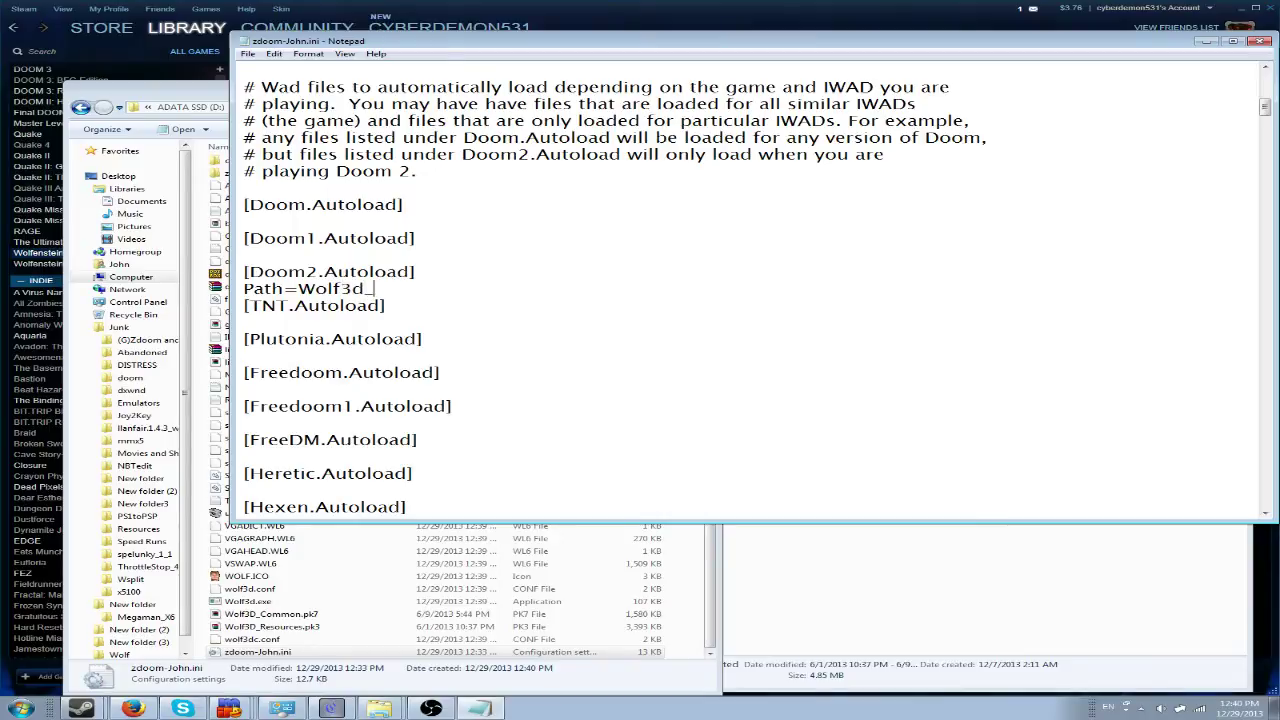
{"action": "type", "text": "Common.pk7"}
{"action": "key", "text": "Return"}
- Add the line Path=Wolf3d_Resources.pk3 below the Wolf3d_Common.pk7 entry, and save and close the .ini file
{"action": "type", "text": "Path"}
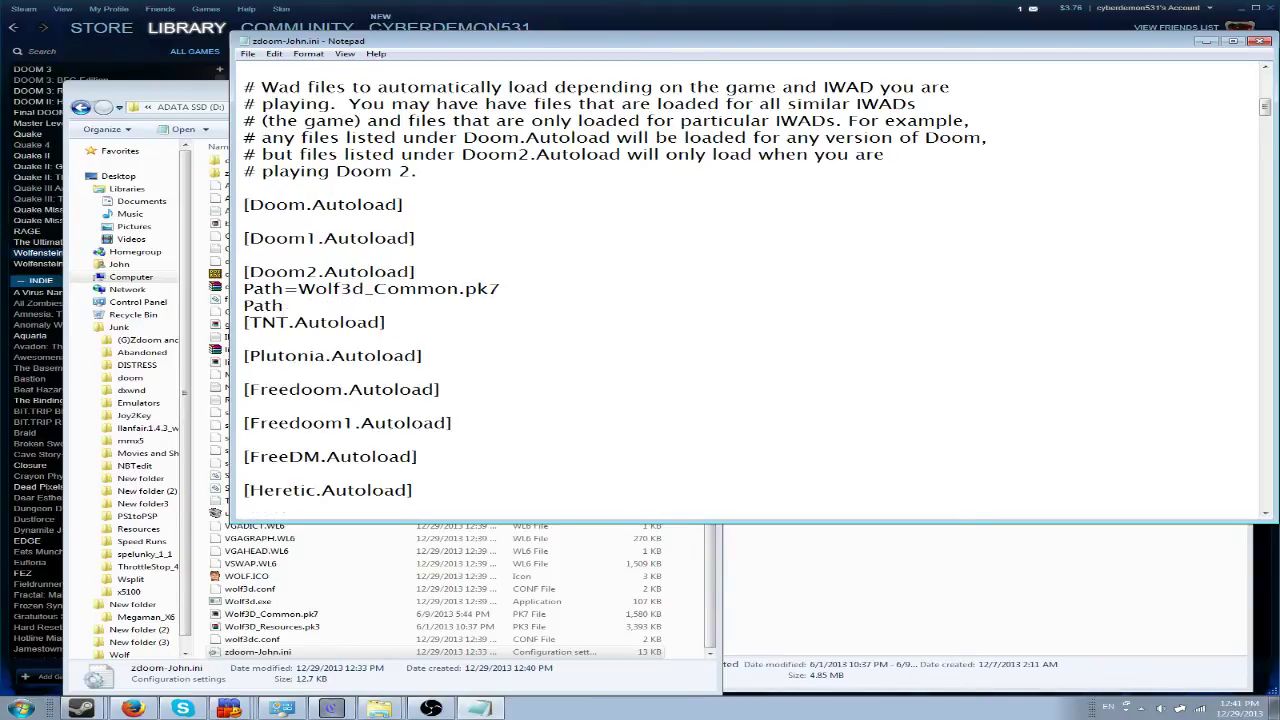
{"action": "type", "text": "=Wolf3d_Resoure"}
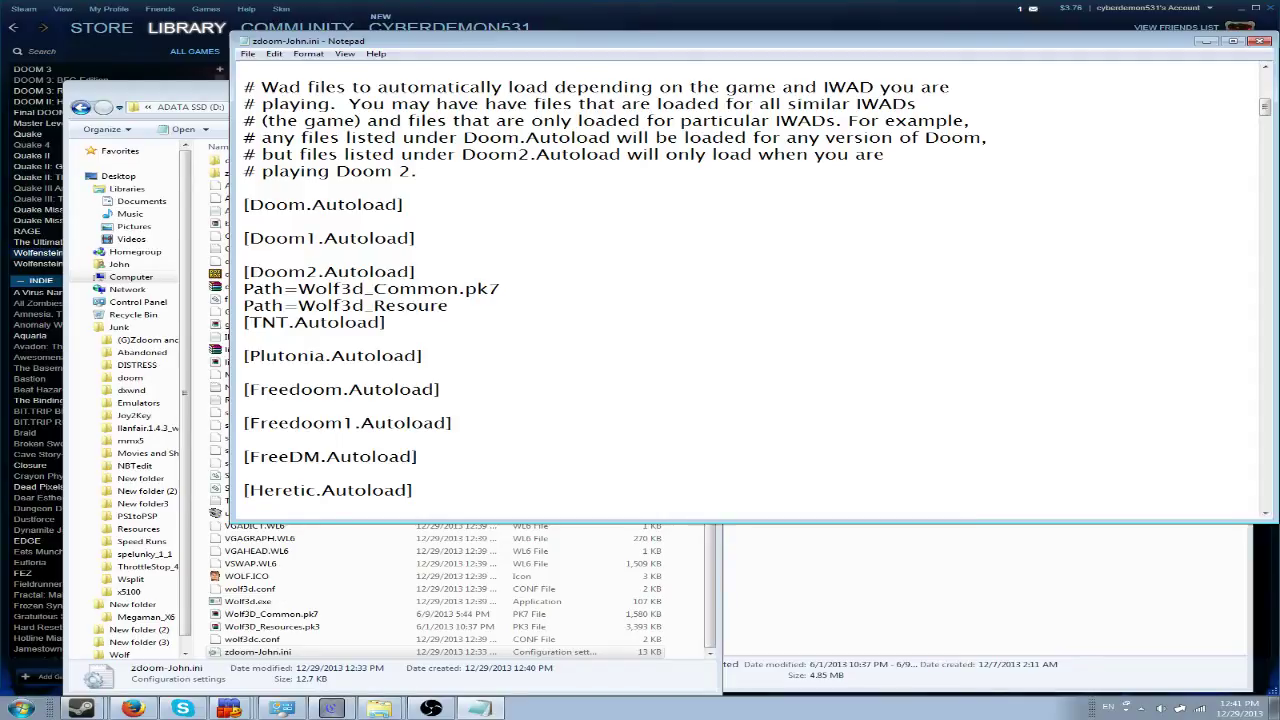
{"action": "key", "text": "BackSpace"}
{"action": "type", "text": "ces.po"}
{"action": "key", "text": "BackSpace"}
{"action": "type", "text": "k3"}
{"action": "key", "text": "Return"}
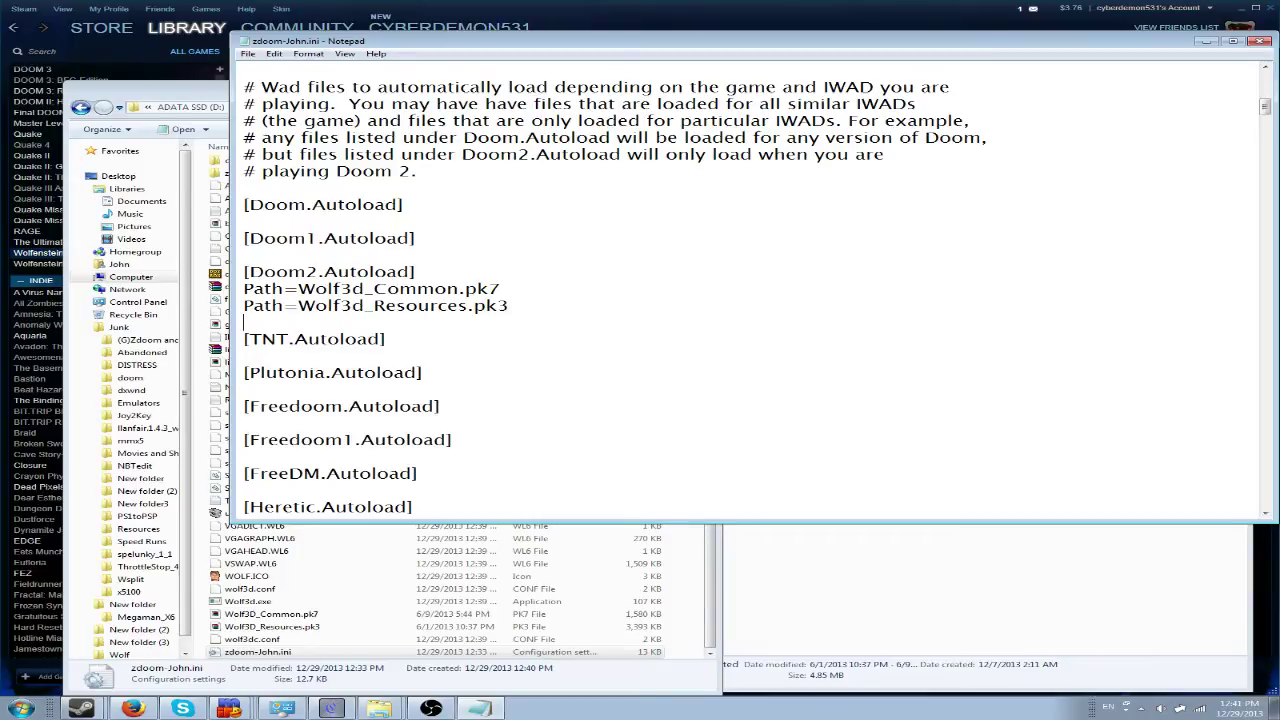
{"action": "key", "text": "ctrl+s"}
{"action": "left_click", "coordinate": [1261, 41]}
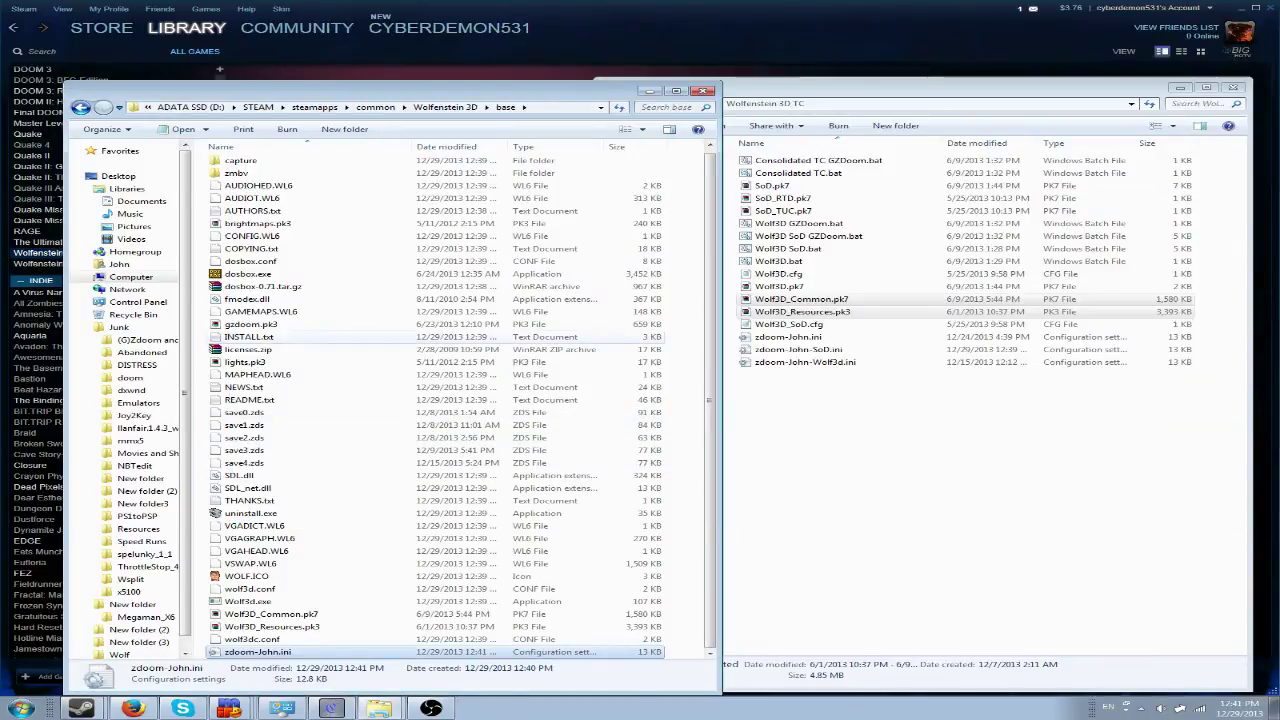
- Test-run dosbox.exe from the base folder with the DOOM 2: Hell on Earth IWAD
{"action": "double_click", "coordinate": [248, 274]}
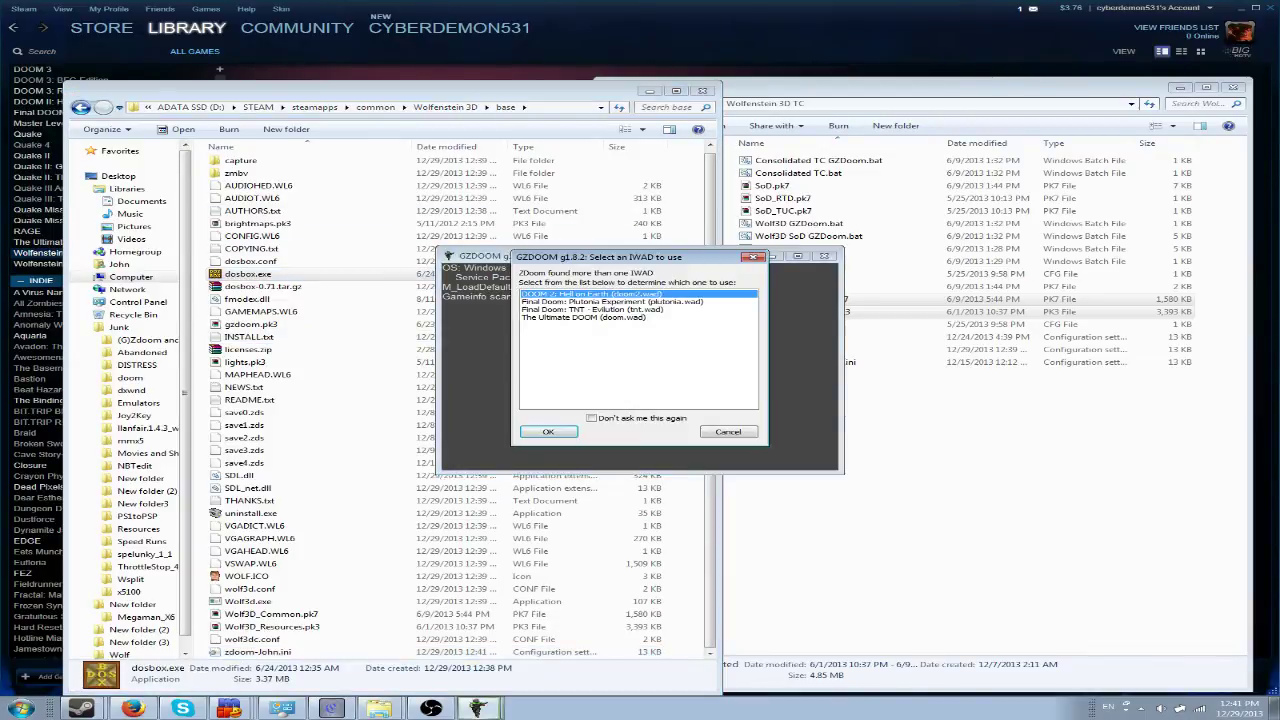
{"action": "key", "text": "Return"}
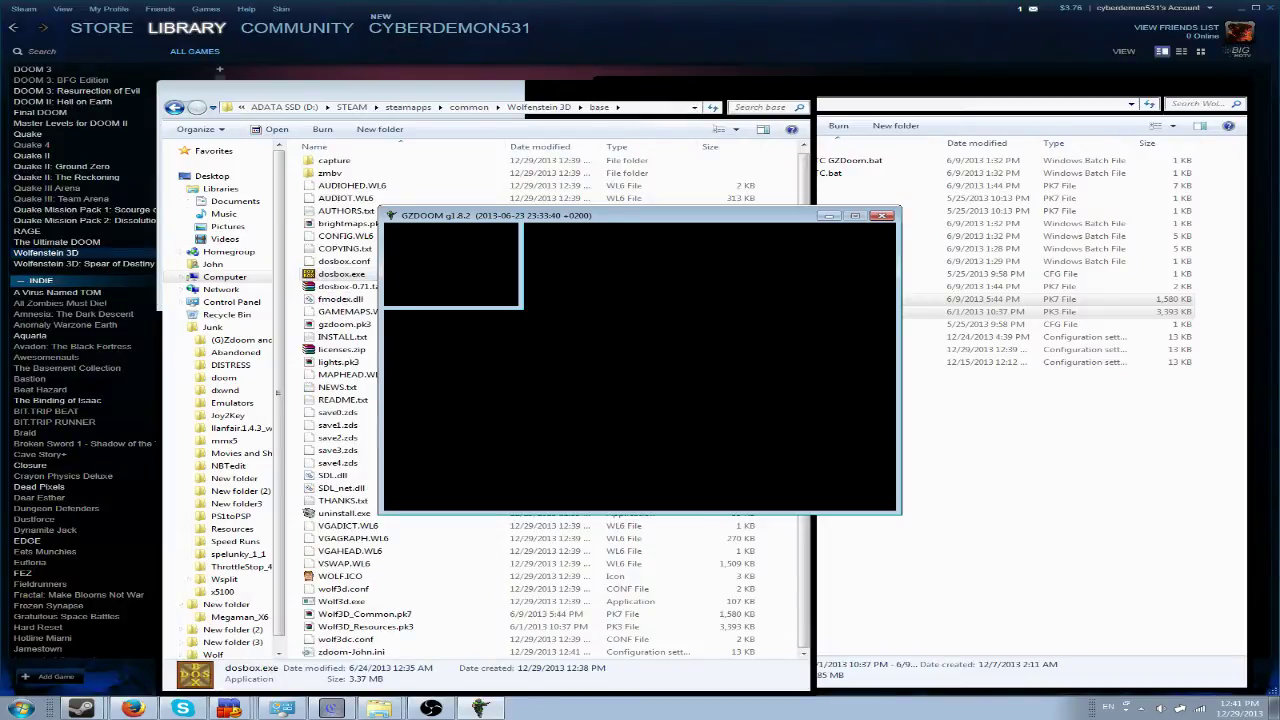
- Look through the resolutions in the game's Video Mode options and close the game
{"action": "key", "text": "Right"}
{"action": "key", "text": "Down"}
{"action": "key", "text": "Down"}
{"action": "key", "text": "Right"}
{"action": "key", "text": "Up"}
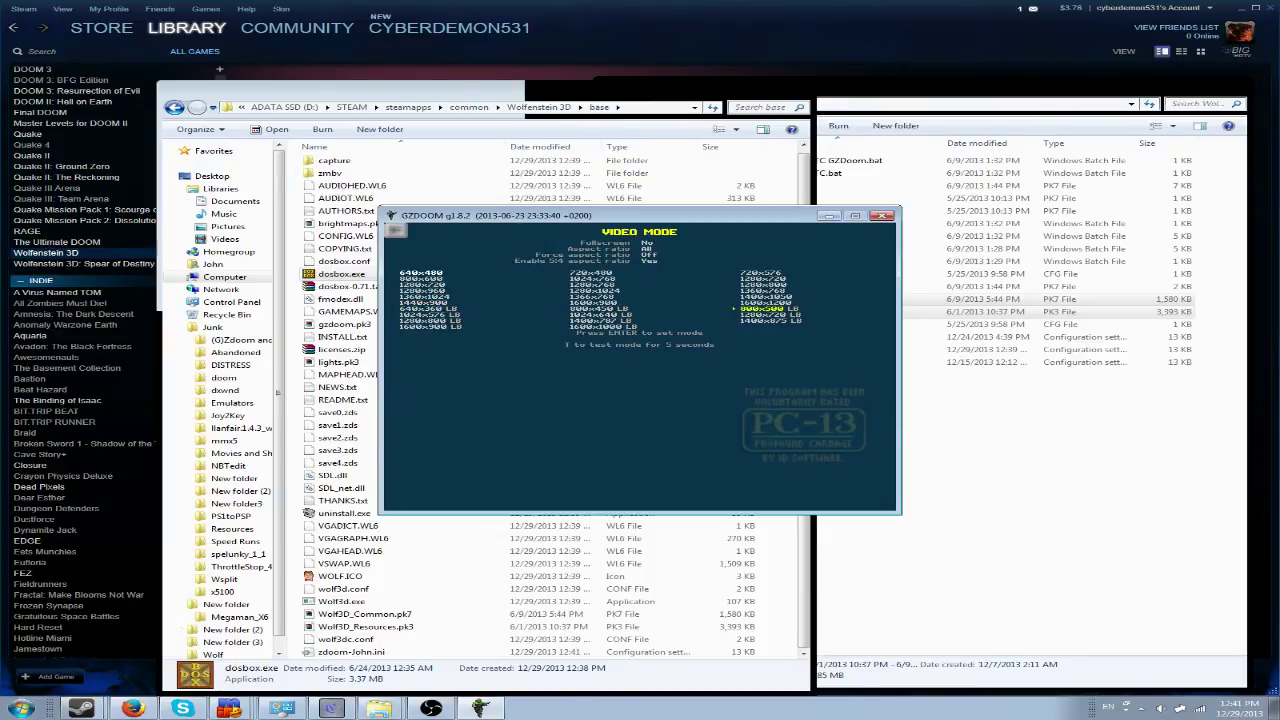
{"action": "key", "text": "Down"}
{"action": "key", "text": "Left"}
{"action": "key", "text": "Up"}
{"action": "key", "text": "Down"}
{"action": "key", "text": "Down"}
{"action": "key", "text": "Down"}
{"action": "key", "text": "Down"}
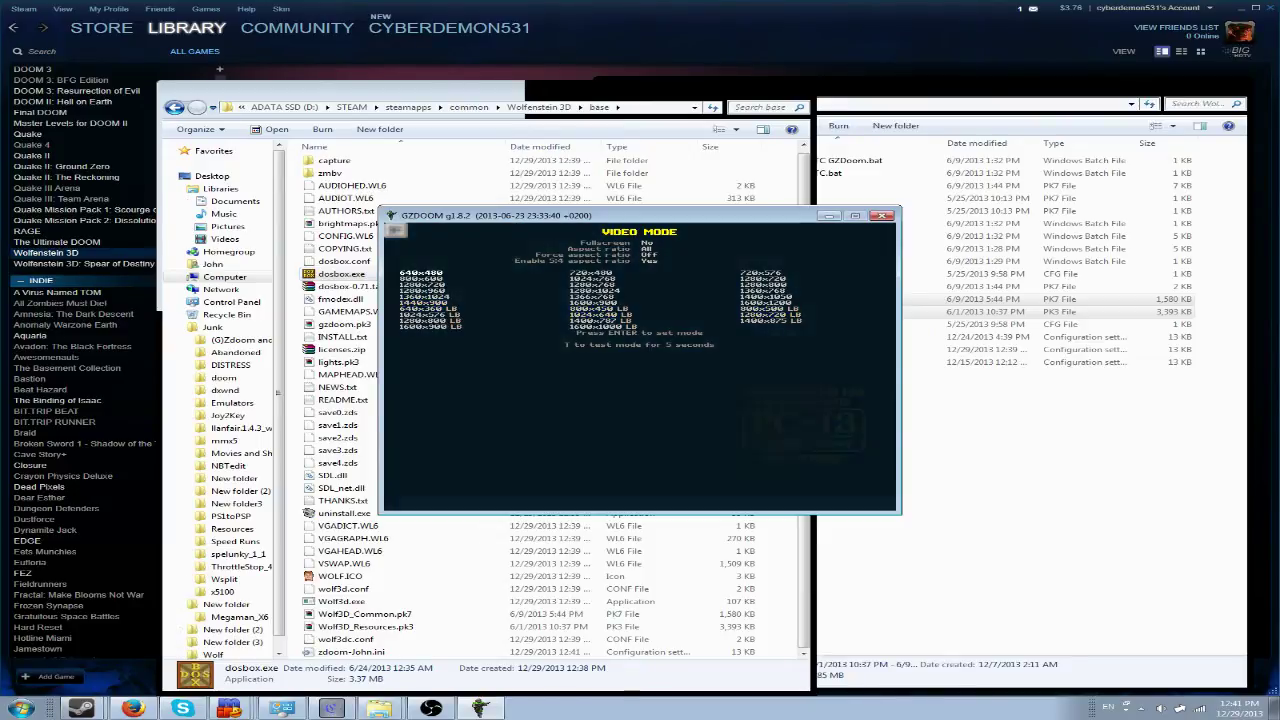
{"action": "key", "text": "Escape"}
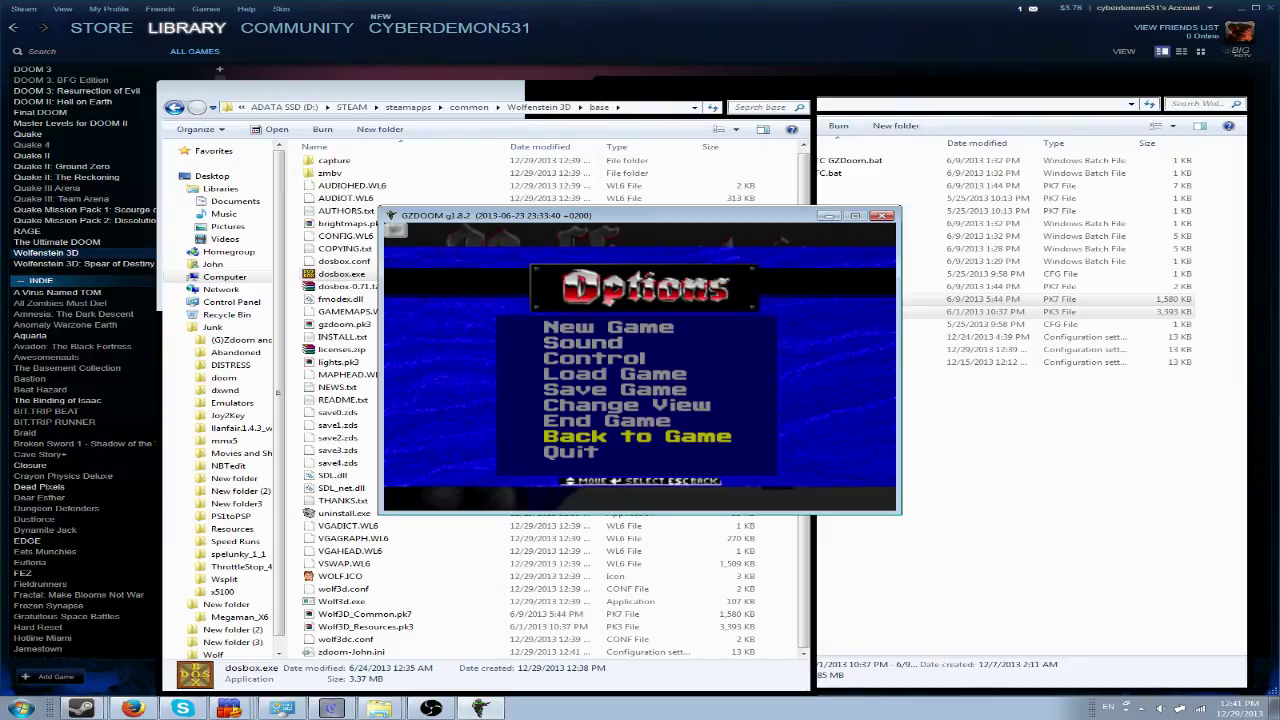
{"action": "left_click", "coordinate": [882, 216]}
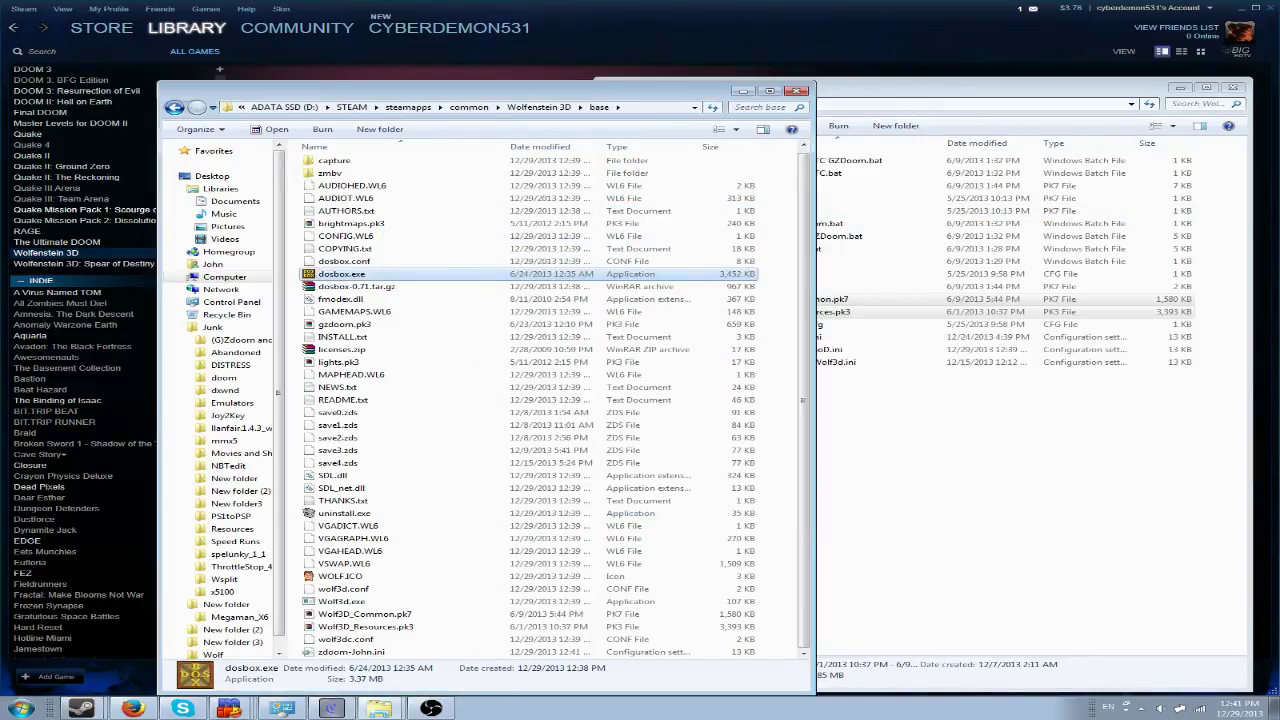
- Launch Wolfenstein 3D from the Steam library with the DOOM 2: Hell on Earth IWAD and open the game's Options menu
{"action": "left_click", "coordinate": [80, 253]}
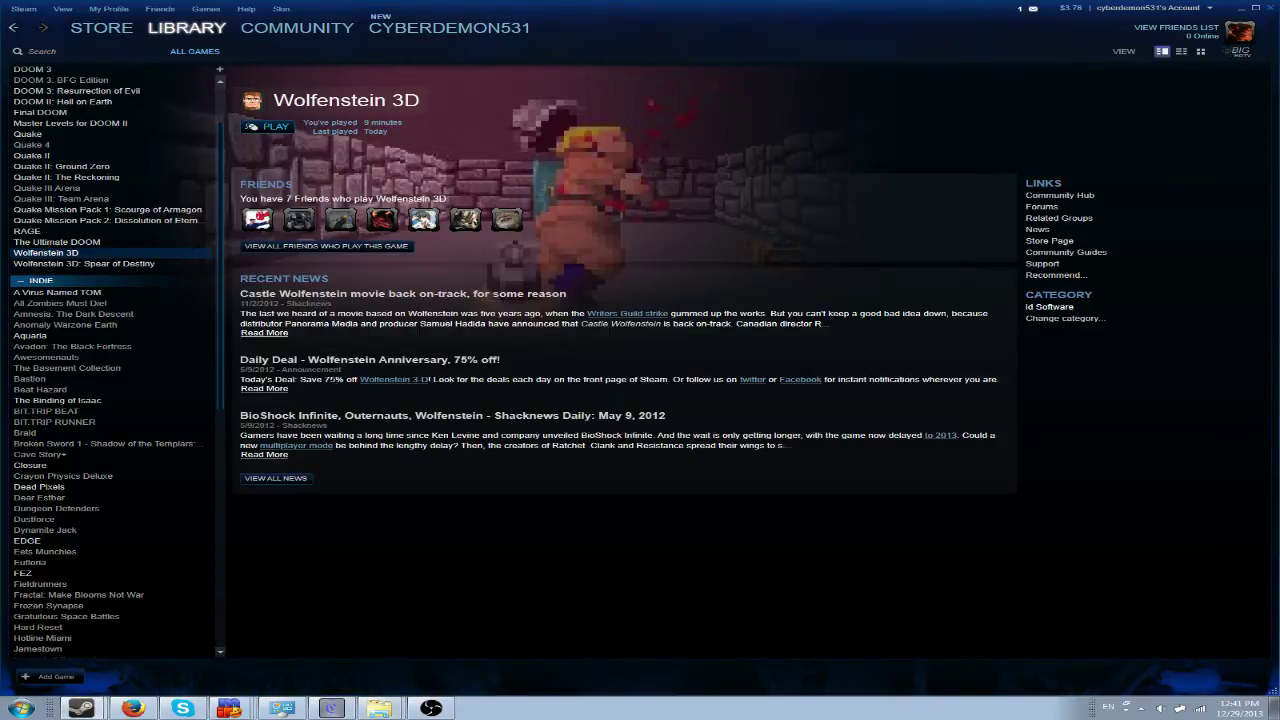
{"action": "left_click", "coordinate": [268, 127]}
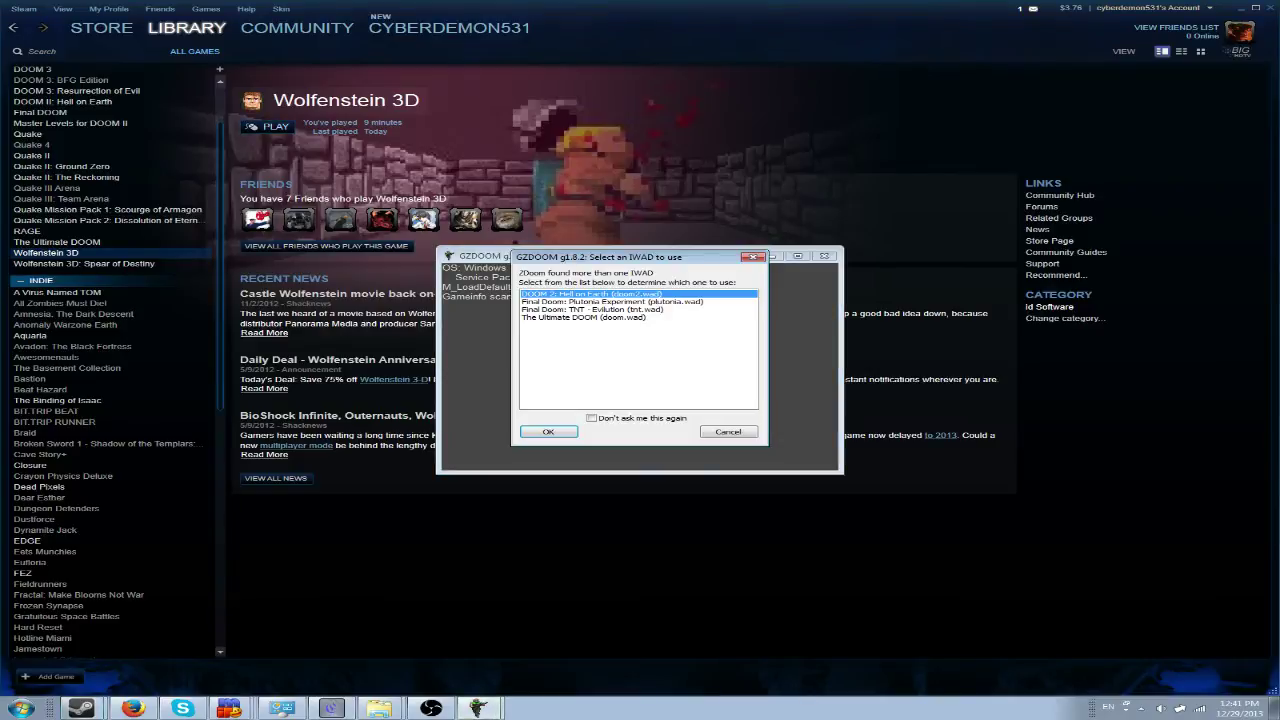
{"action": "key", "text": "Return"}
{"action": "key", "text": "Return"}
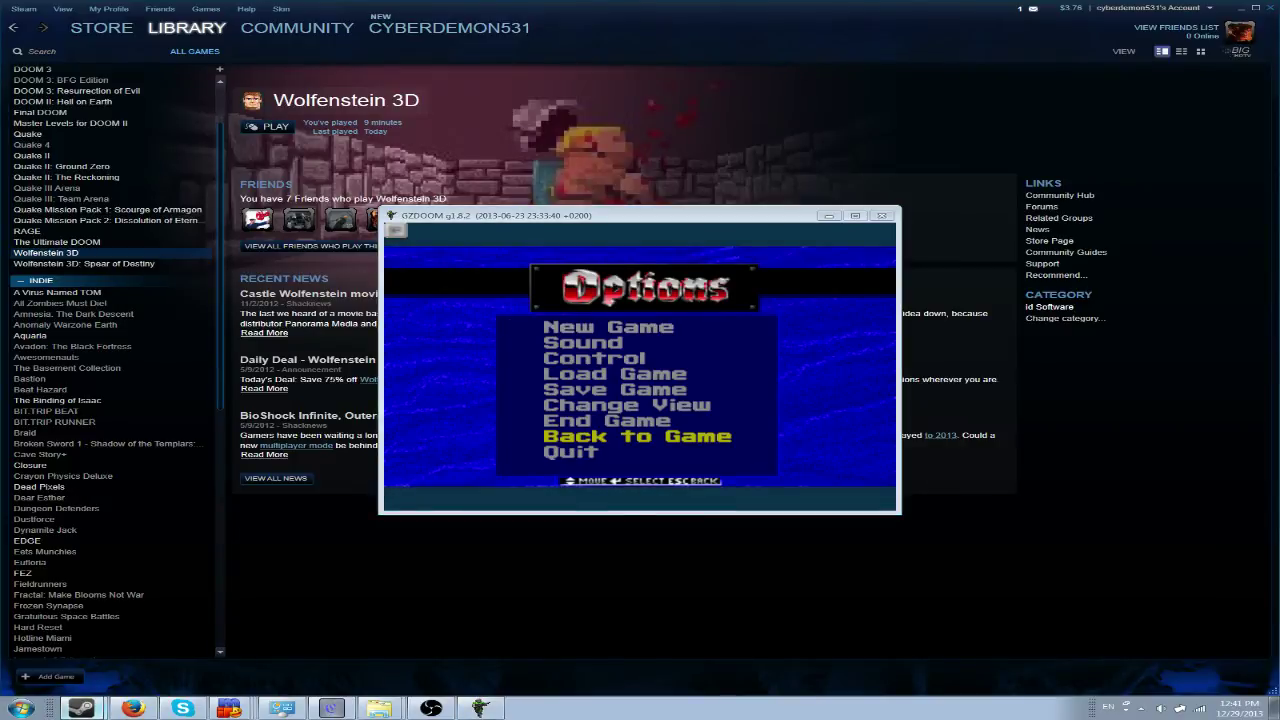
- Check the profile's in-game status in the Steam friends list and set the status to offline
{"action": "left_click", "coordinate": [1176, 28]}
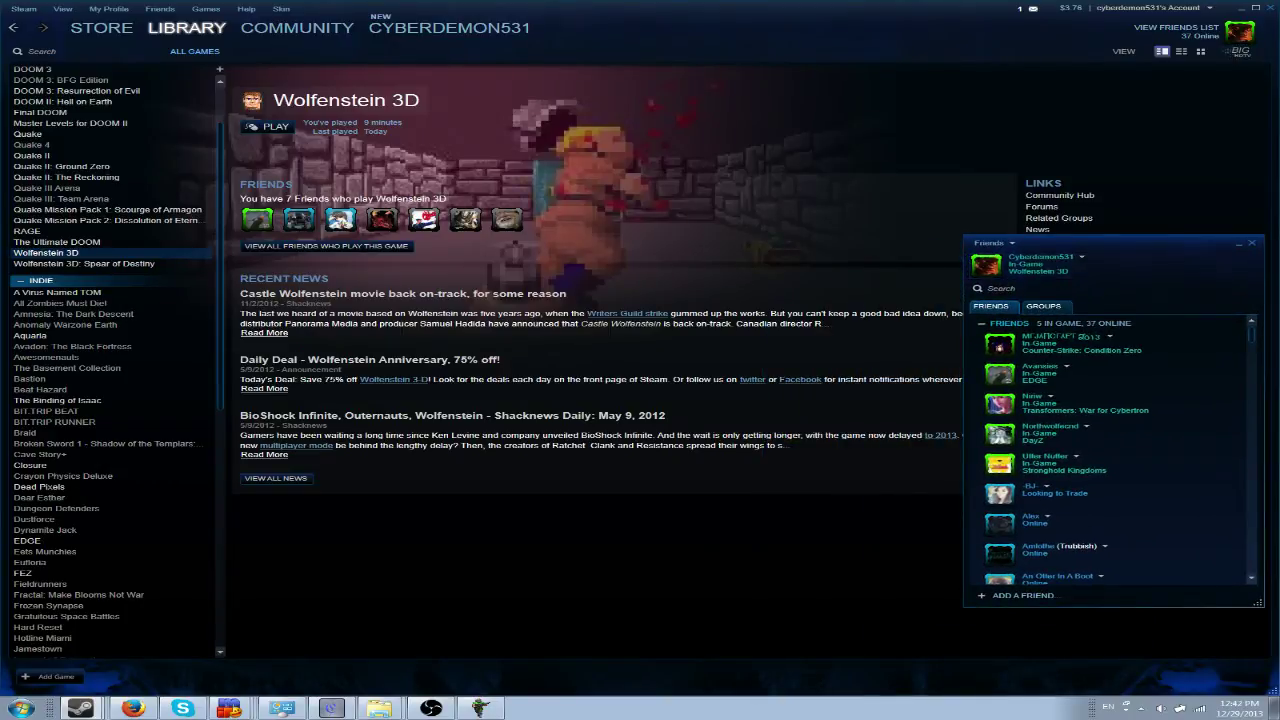
{"action": "left_click", "coordinate": [1081, 258]}
{"action": "left_click", "coordinate": [1102, 335]}
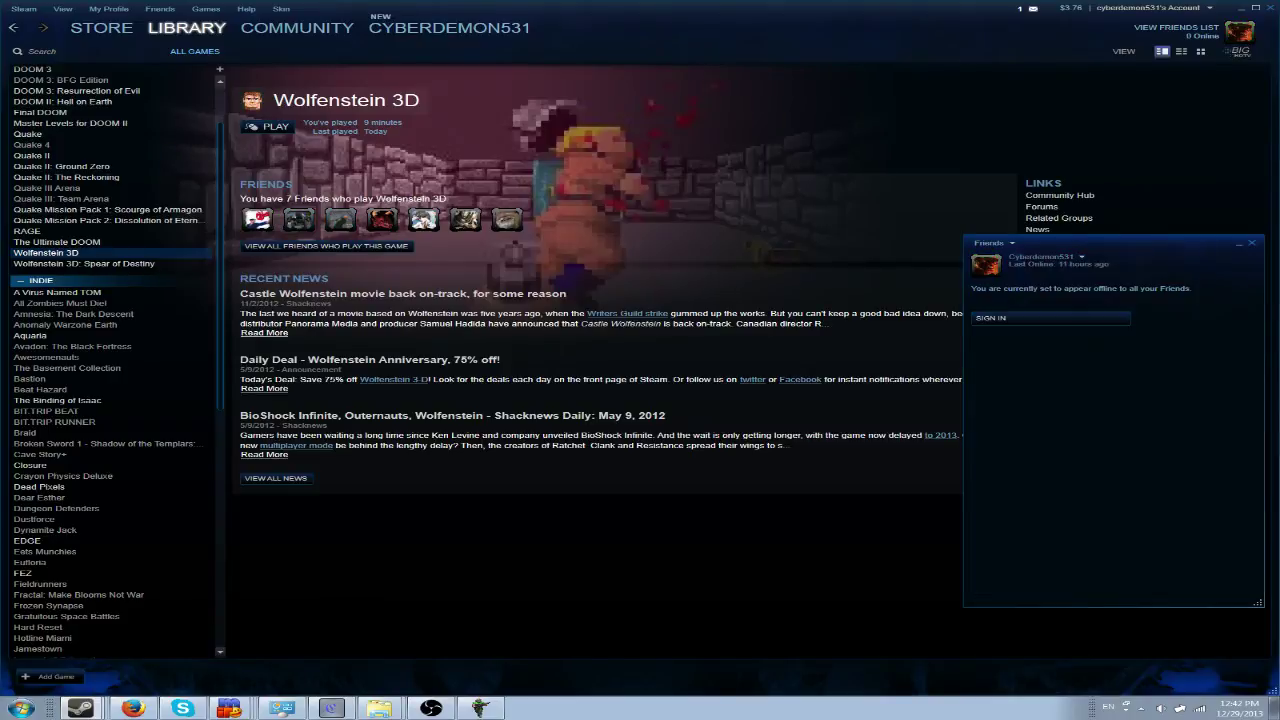
- Clear the desktop down to the repositioned GZDoom window and switch to Open Broadcaster Software
{"action": "left_click", "coordinate": [1241, 8]}
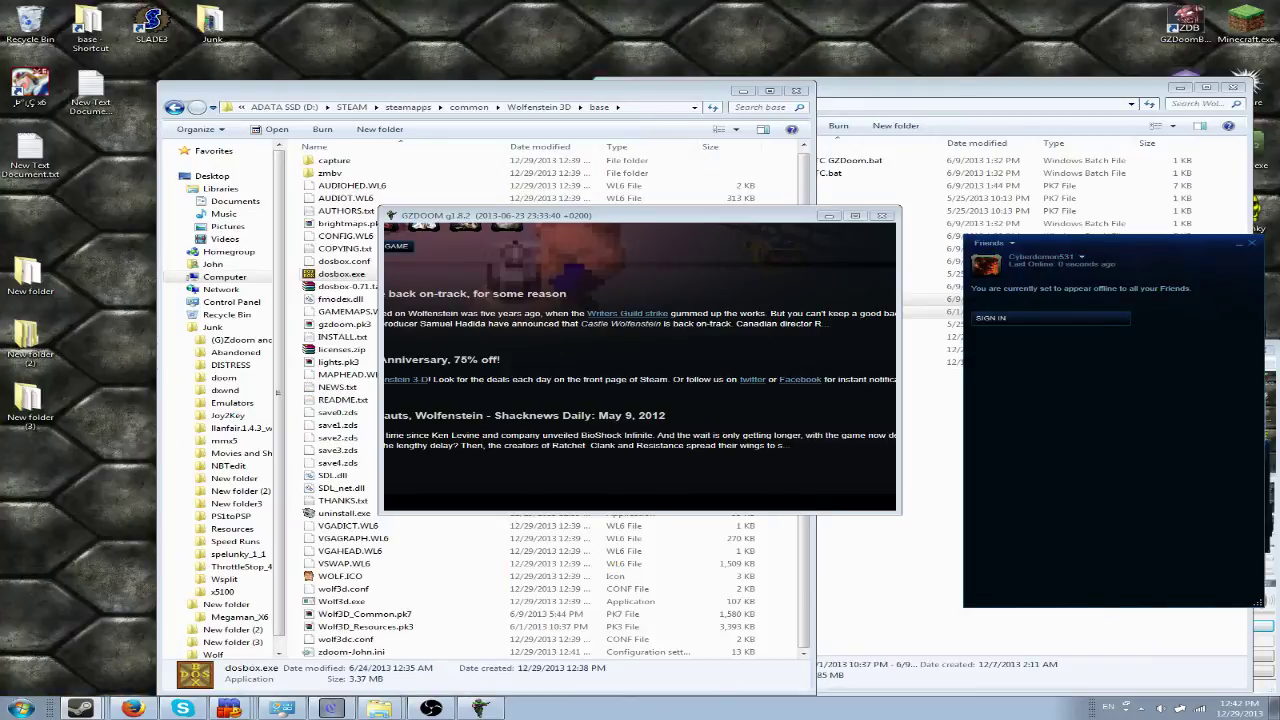
{"action": "left_click_drag", "start_coordinate": [660, 215], "coordinate": [721, 229]}
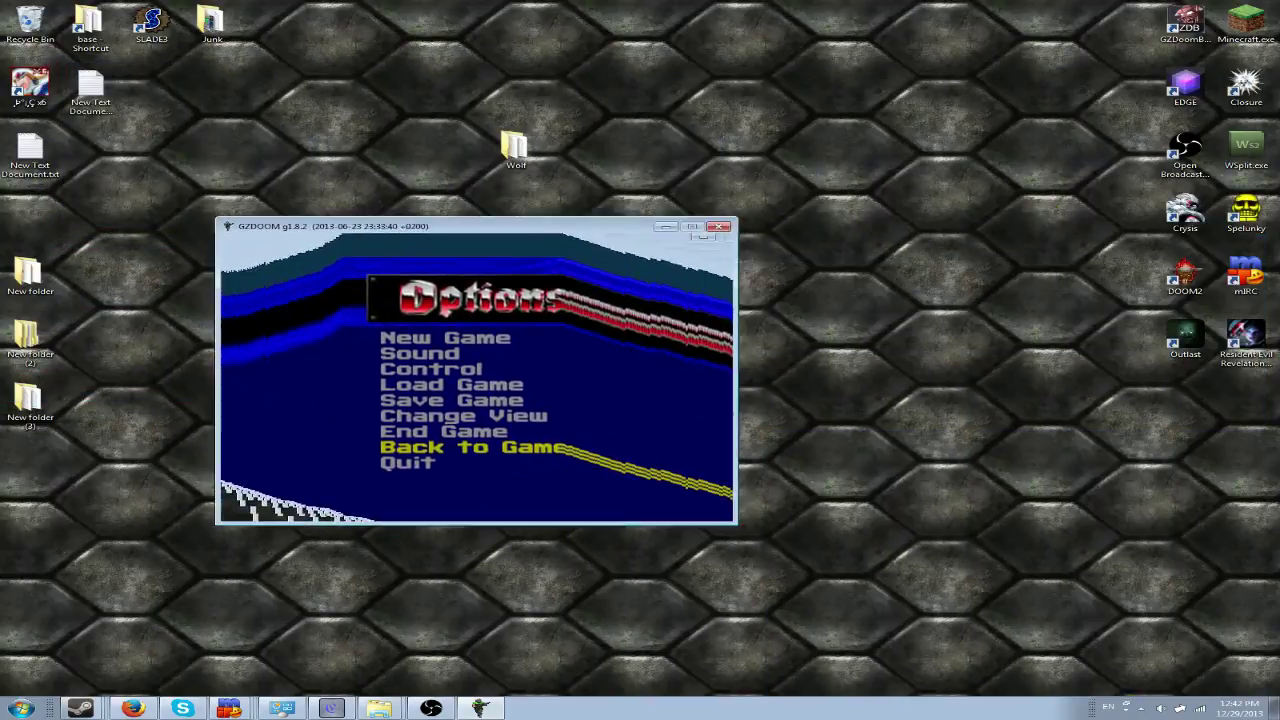
{"action": "left_click", "coordinate": [431, 708]}
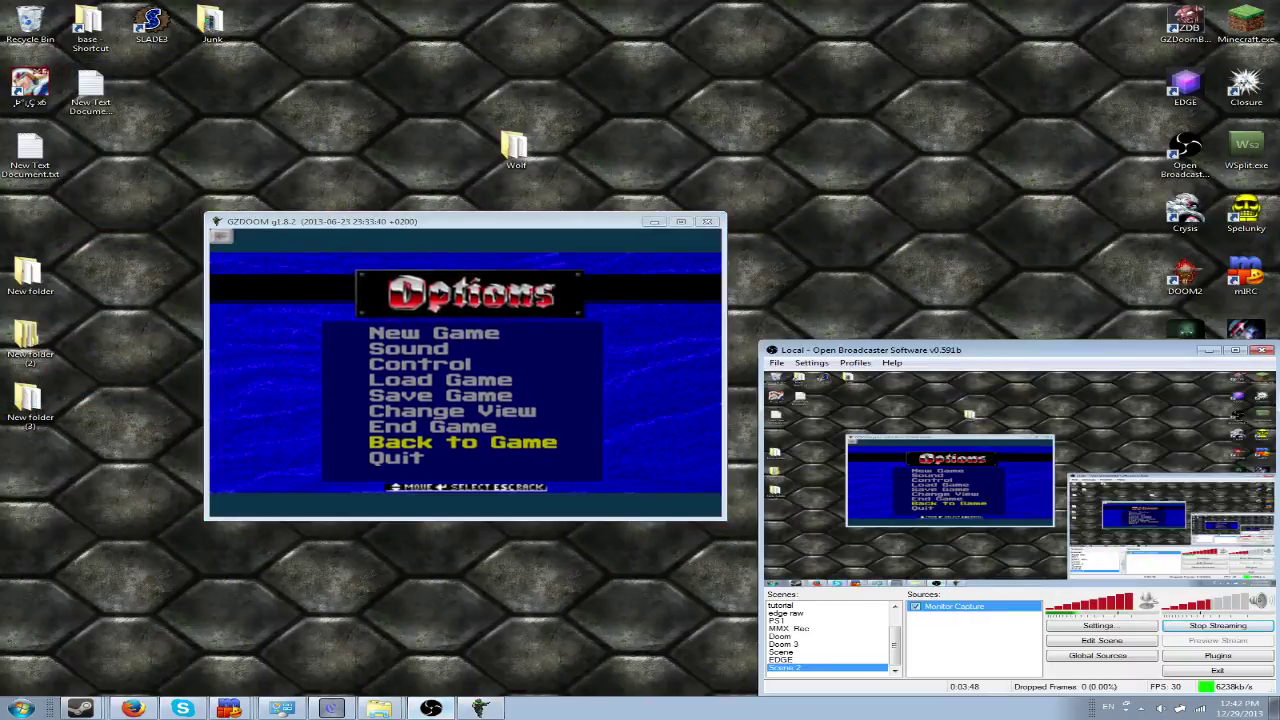